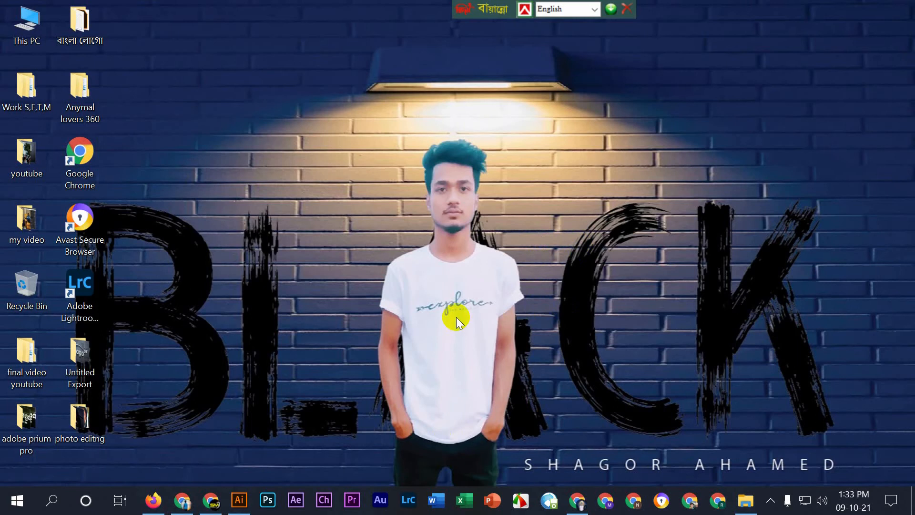
Switch to Illustrator, add the text "SSD" to the Untitled-3 artboard and scale it up proportionally.
left_click(240, 500)
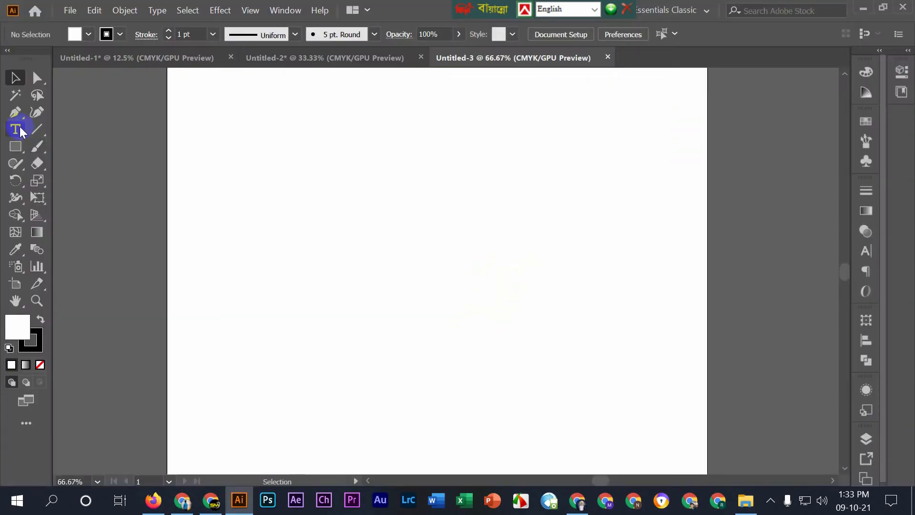
left_click(15, 129)
left_click(392, 193)
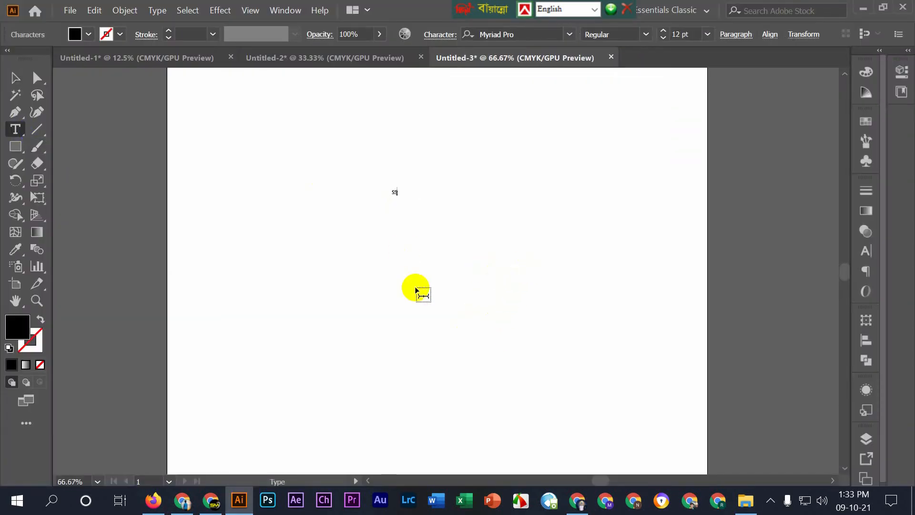
left_click_drag(402, 196, 550, 342, "alt+shift")
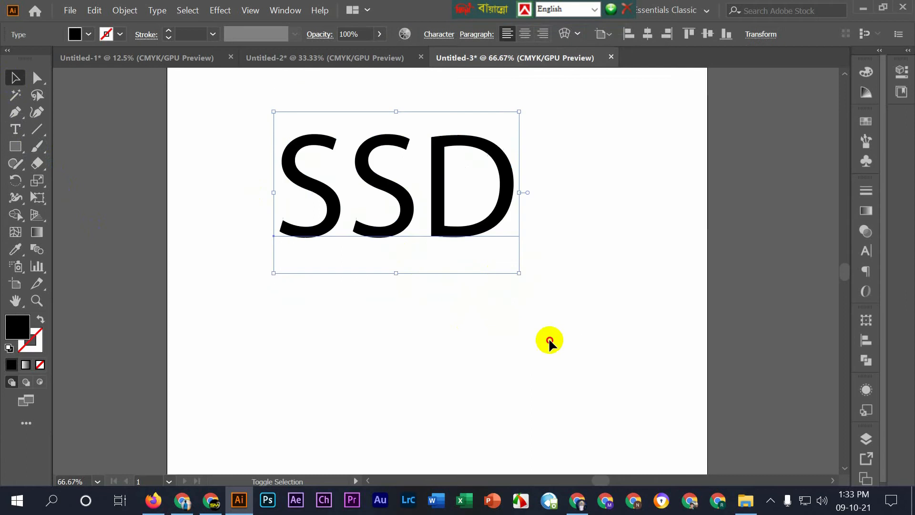
left_click_drag(629, 199, 623, 241)
Set the font of the SSD text to Chopsic.
left_click(867, 250)
left_click(818, 201)
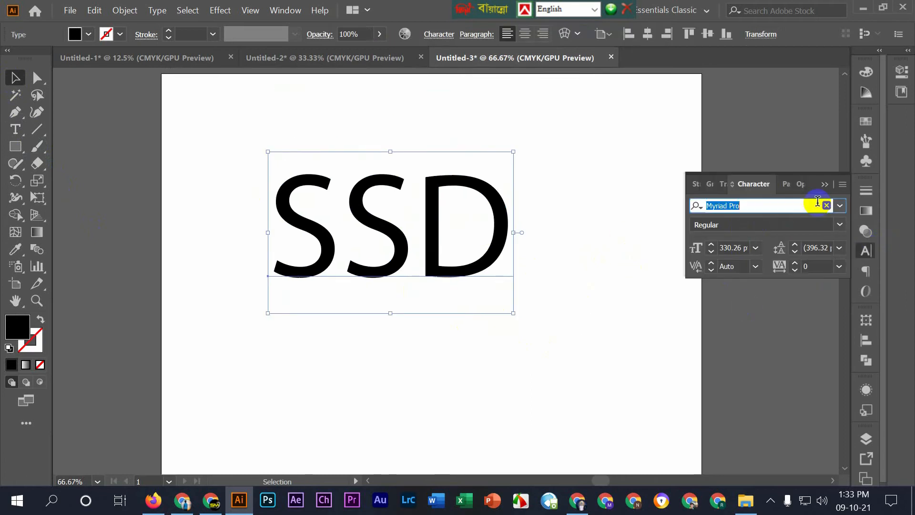
type("cho")
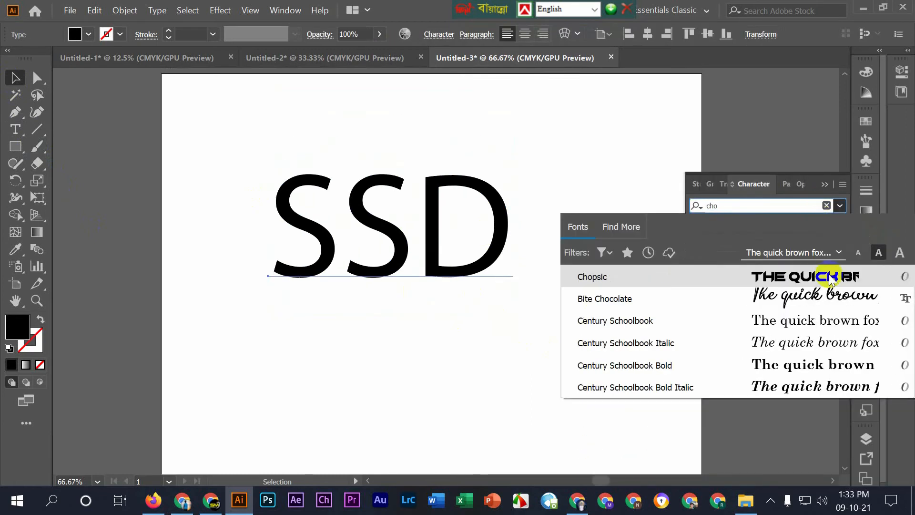
key("Return")
left_click(601, 221)
left_click(612, 222)
left_click_drag(444, 147, 460, 159)
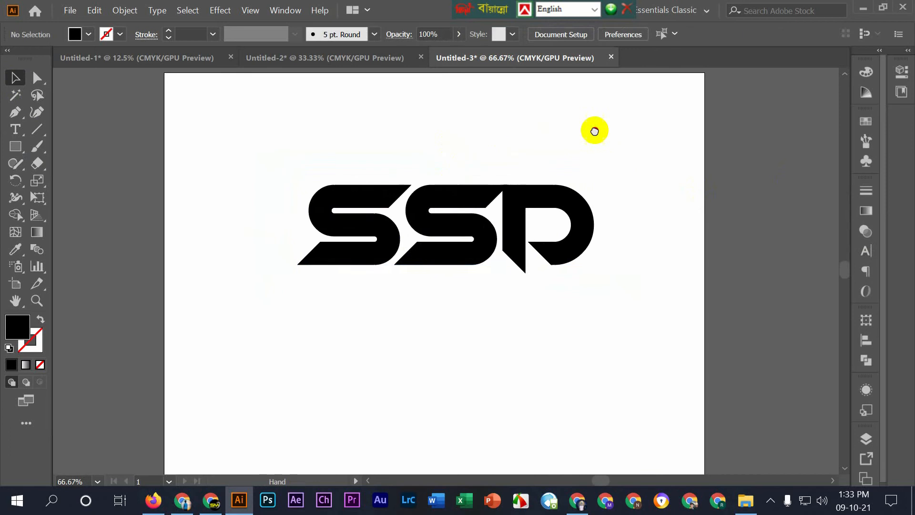
left_click_drag(682, 171, 618, 209)
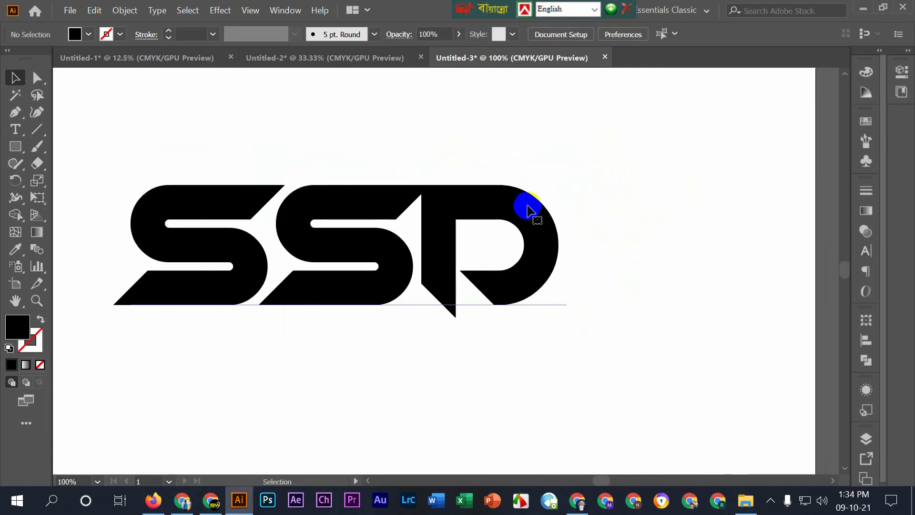
Convert the SSD text to outlines, ungroup the letters, and move the D away to the right of the two S letters.
right_click(530, 205)
left_click(541, 294)
right_click(541, 213)
left_click(579, 322)
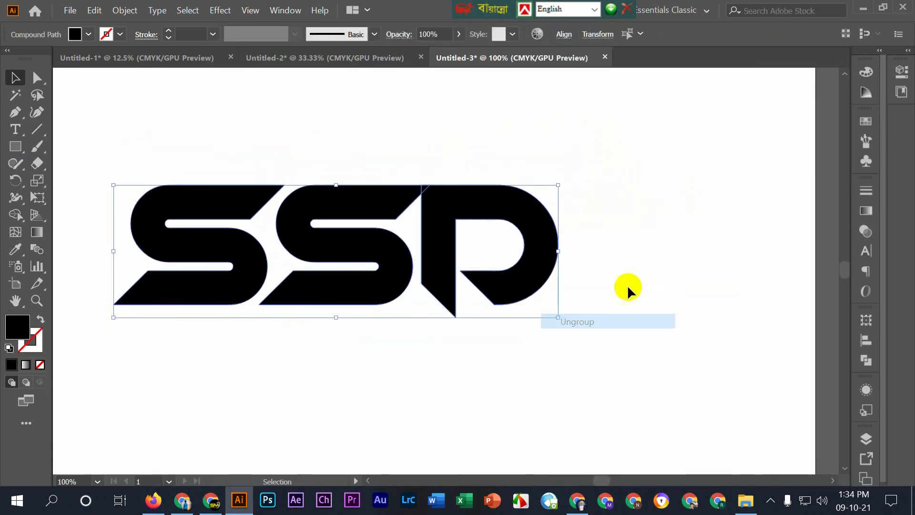
left_click(629, 285)
left_click_drag(551, 245, 693, 244)
left_click(568, 350)
left_click_drag(491, 311, 602, 331)
Extend the first S's slanted upper arm to the right so that it runs into the second S.
key("ctrl+plus")
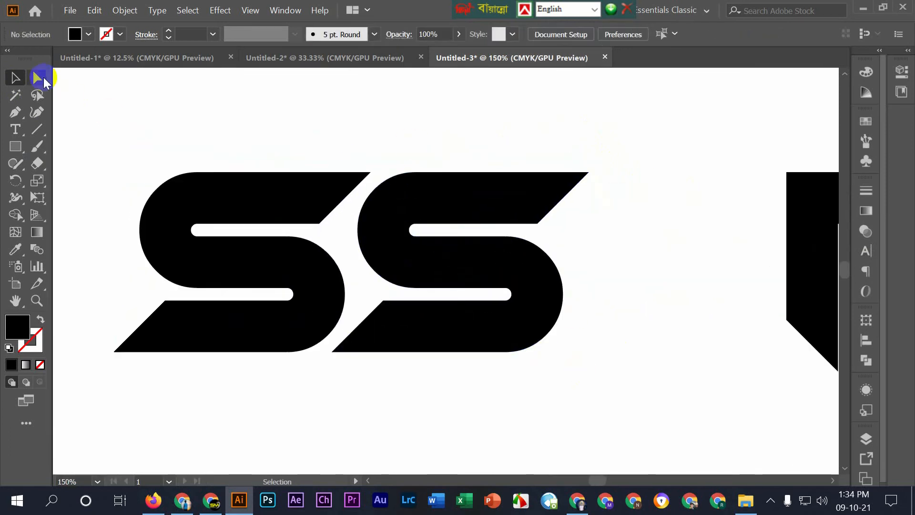
left_click(371, 172)
left_click(319, 224, "shift")
left_click_drag(319, 223, 381, 223)
left_click(358, 298)
Extend the second S's slanted lower arm to the left so that it overlaps the first S.
left_click(334, 352)
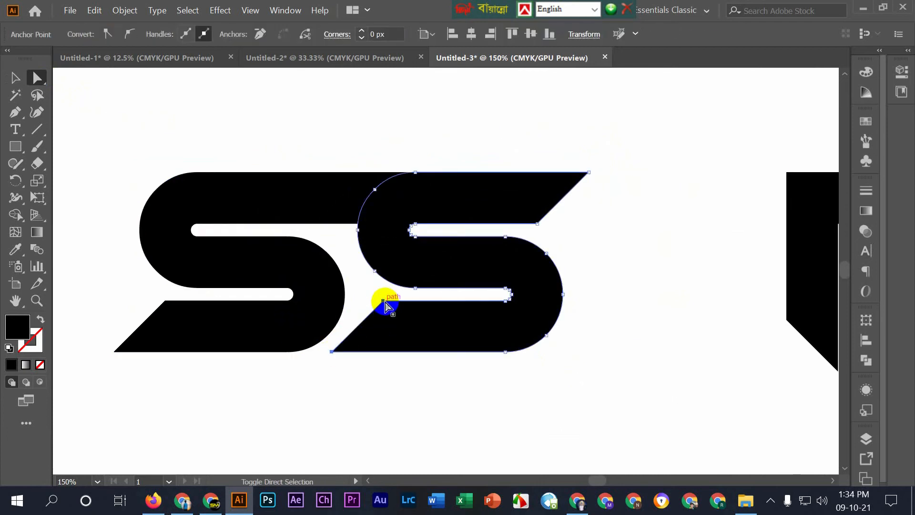
left_click(350, 388)
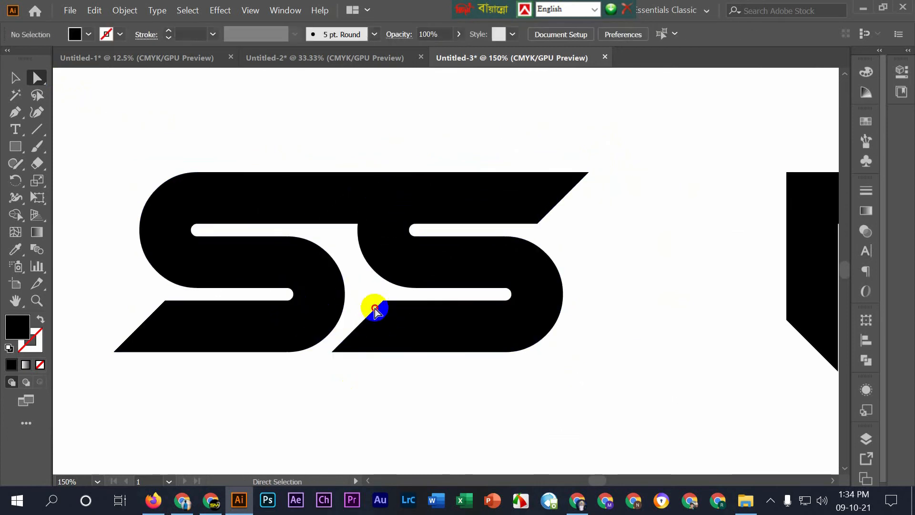
left_click(384, 301)
left_click_drag(333, 352, 282, 348)
left_click(554, 355)
Nudge the second S slightly left so that it overlaps the first S more closely.
scroll(525, 248, "down", 1)
left_click(17, 79)
left_click(490, 268)
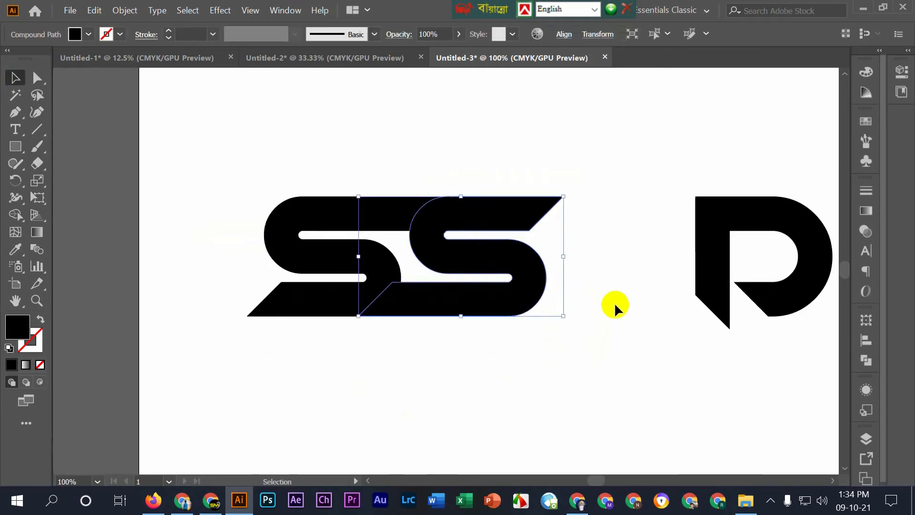
key("Left")
key("Left")
key("Left")
key("Left")
key("Left")
key("Left")
key("Left")
key("Left")
key("Left")
key("Left")
key("Left")
key("Left")
key("Left")
key("Left")
key("Left")
Apply Offset Path to both S letters with a 12 px offset and miter joins.
left_click_drag(166, 98, 487, 296)
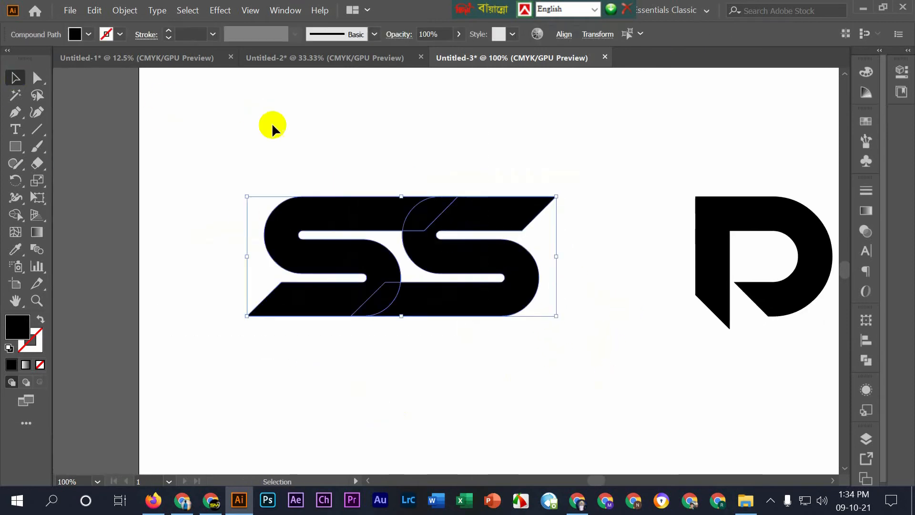
left_click(454, 279)
left_click(450, 290)
left_click(125, 10)
mouse_move(286, 306)
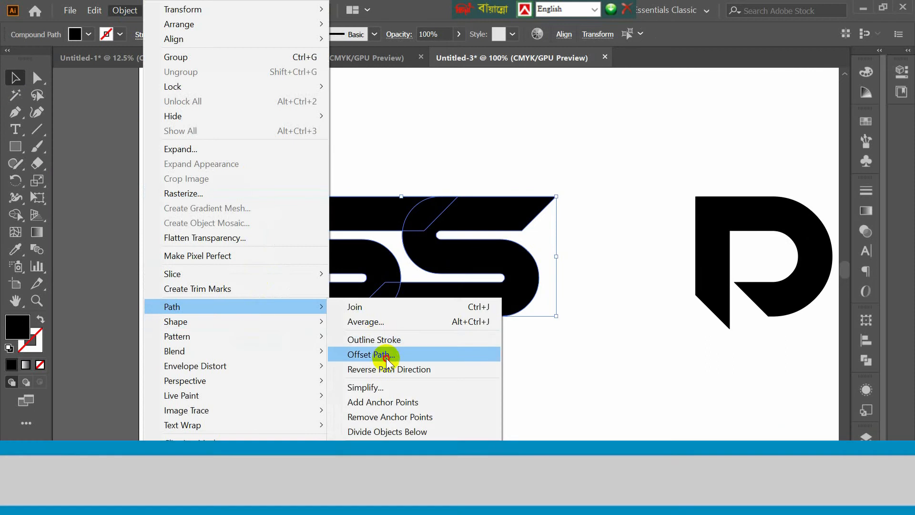
left_click(387, 354)
left_click(563, 224)
scroll(609, 149, "up", 3)
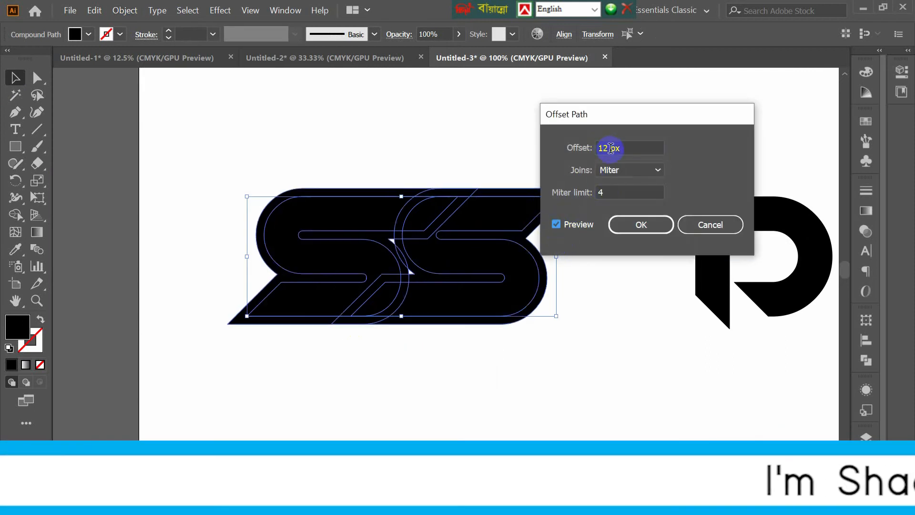
scroll(610, 148, "down", 1)
left_click(641, 230)
Remove the offset strips around the second S with the Shape Builder tool, cutting a curved gap between the letters.
left_click_drag(304, 142, 508, 357)
left_click(17, 214)
scroll(455, 205, "up", 2)
left_click(382, 176, "alt")
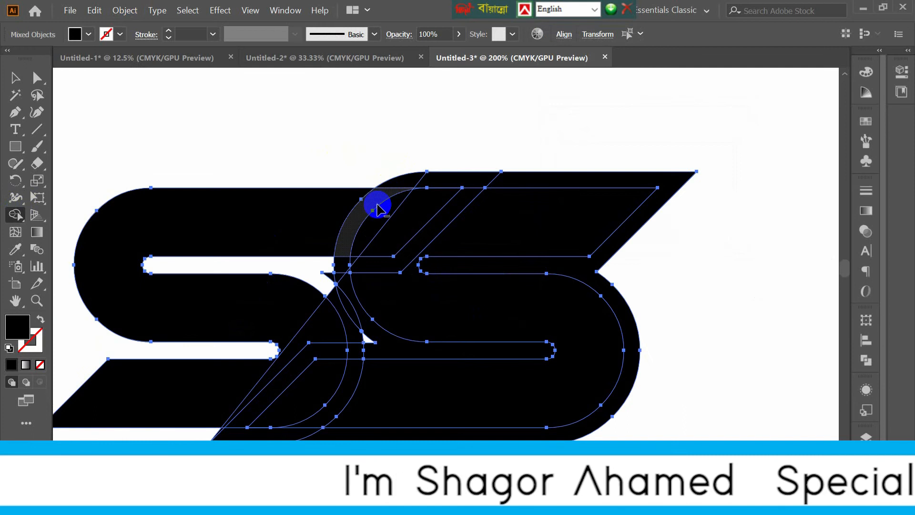
left_click(374, 204, "alt")
left_click(438, 182, "alt")
left_click(540, 181, "alt")
left_click(370, 232, "alt")
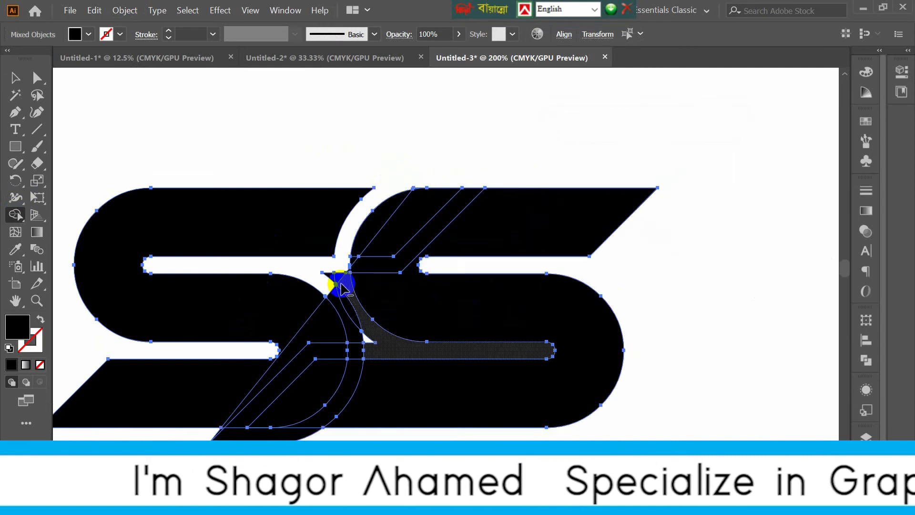
left_click(338, 288, "alt")
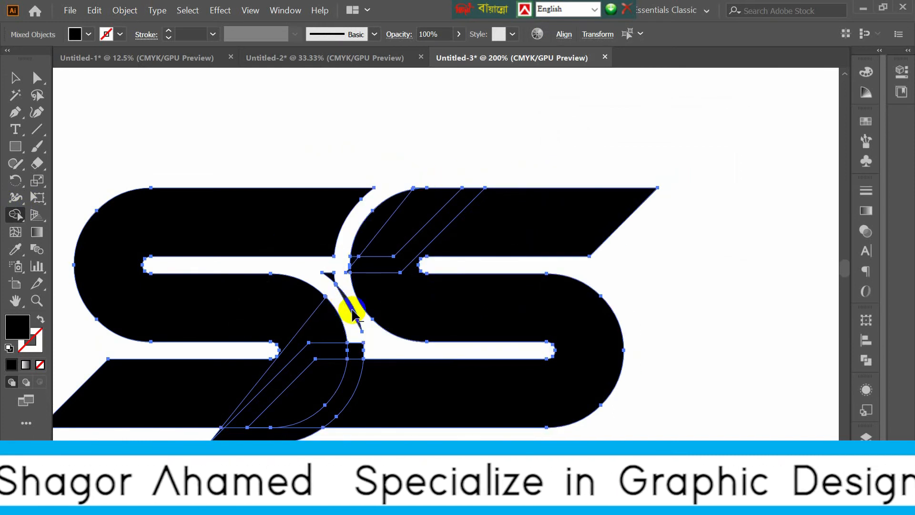
Remove the leftover slivers between the two S letters and the offset strips along the first S's lower curve.
scroll(352, 312, "up", 3)
scroll(299, 278, "down", 4)
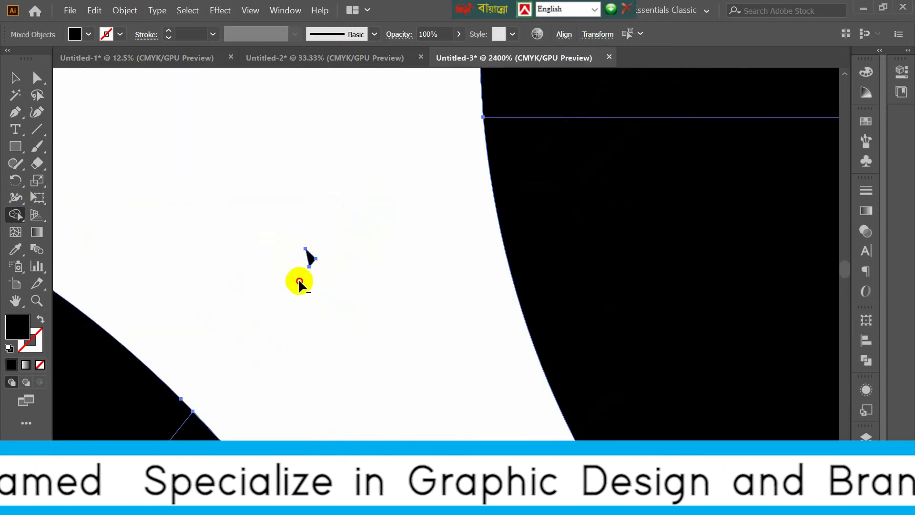
scroll(355, 319, "down", 2)
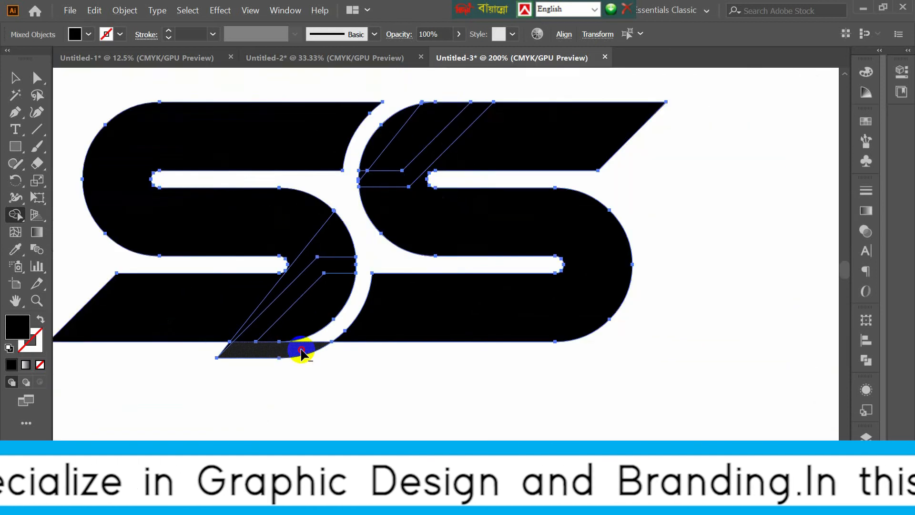
scroll(303, 351, "up", 5)
scroll(351, 225, "down", 4)
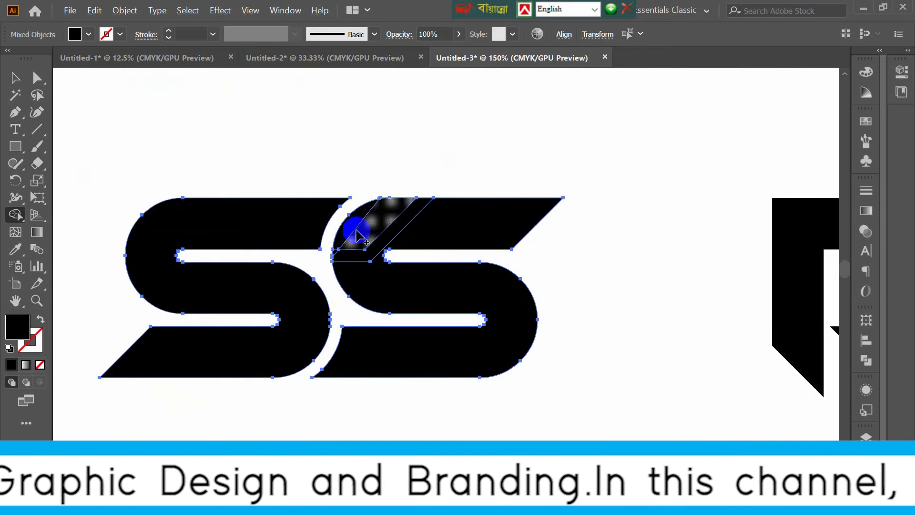
Merge the remaining pieces of each S into one solid shape with the Shape Builder tool.
scroll(312, 261, "up", 3)
scroll(333, 260, "down", 5)
scroll(331, 254, "up", 4)
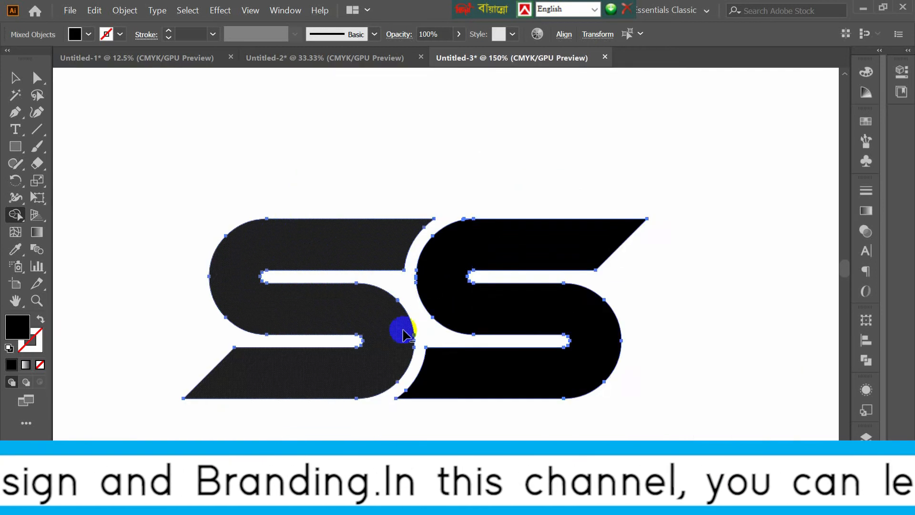
left_click(15, 78)
left_click(329, 127)
scroll(384, 130, "down", 3)
Trim the small protruding sliver from the upper curve of the second S with the Shape Builder tool.
left_click(491, 221)
scroll(399, 139, "up", 9)
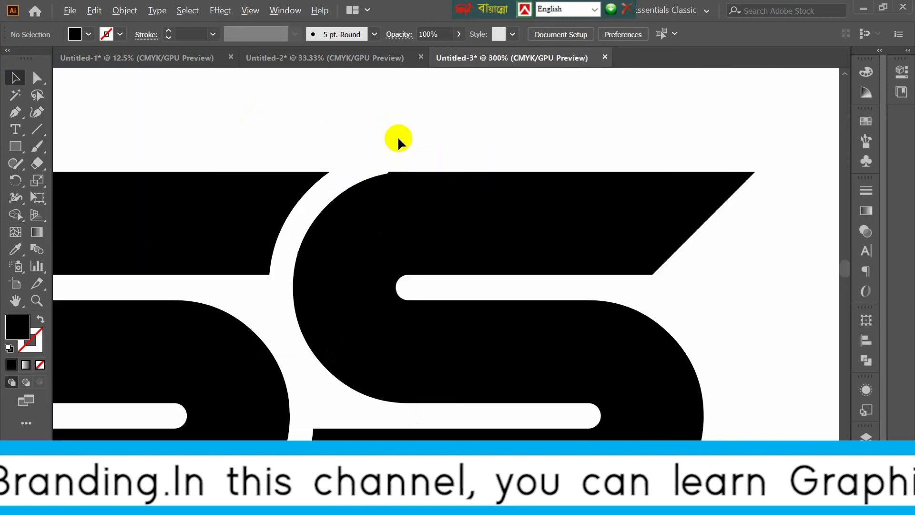
left_click(15, 214)
scroll(443, 230, "up", 5)
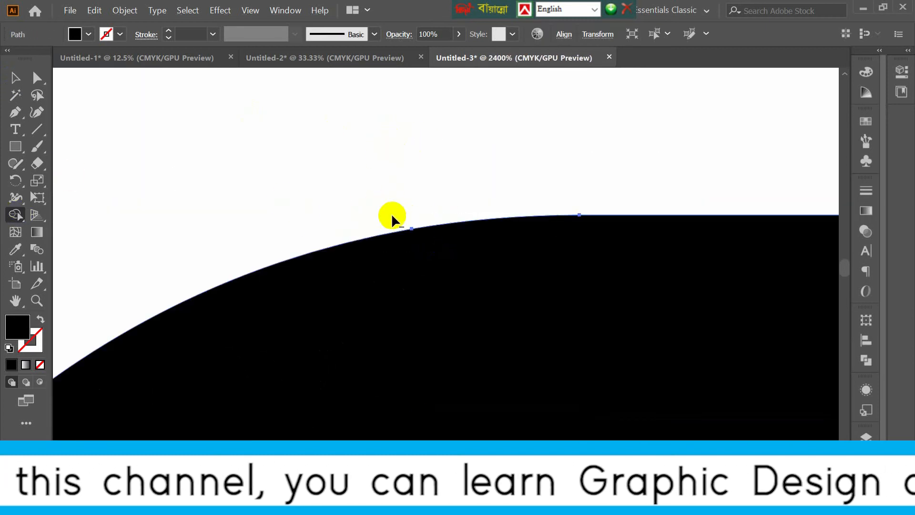
scroll(391, 215, "down", 8)
left_click(17, 81)
left_click(496, 175)
Move the letter D closer to the two S letters.
scroll(496, 175, "down", 2)
left_click_drag(559, 184, 463, 206)
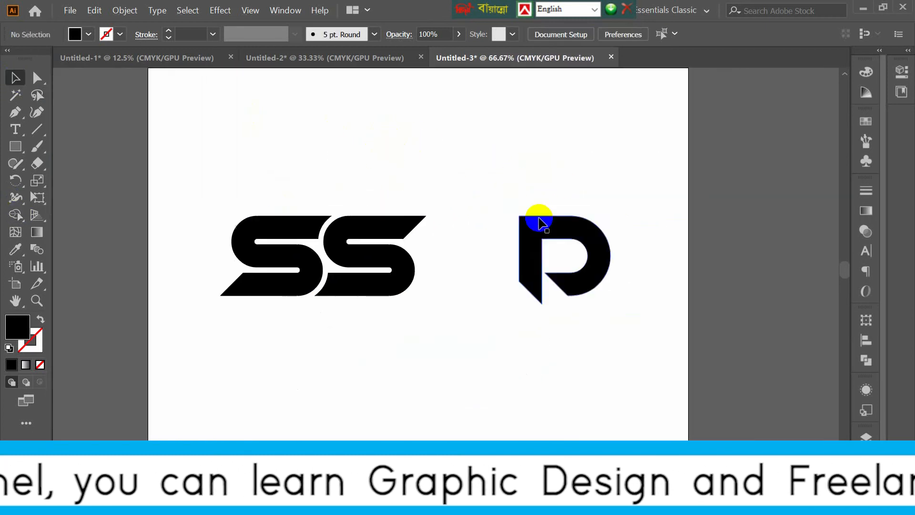
left_click_drag(539, 227, 497, 229)
left_click(562, 177)
left_click_drag(562, 177, 575, 143)
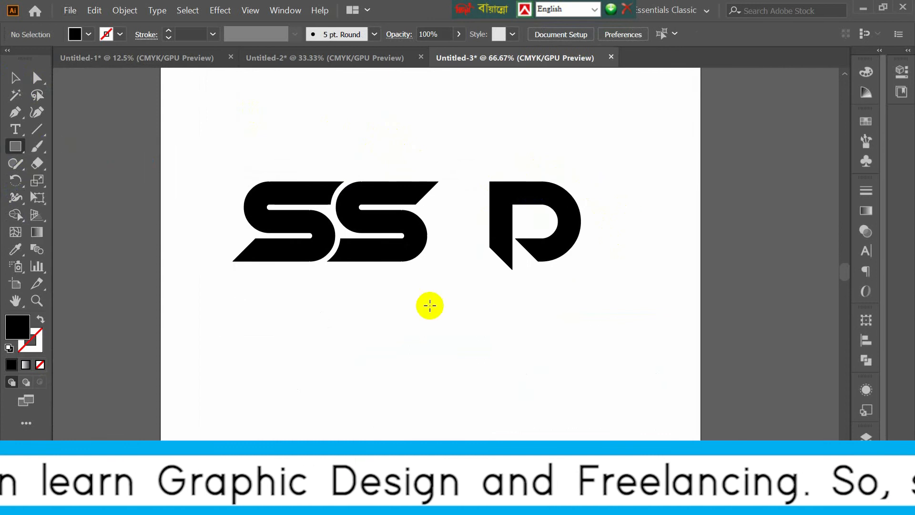
Draw an upright rectangle below the letters with no fill and a black outline.
left_click_drag(433, 313, 521, 418)
left_click(42, 319)
left_click(15, 79)
left_click(377, 405)
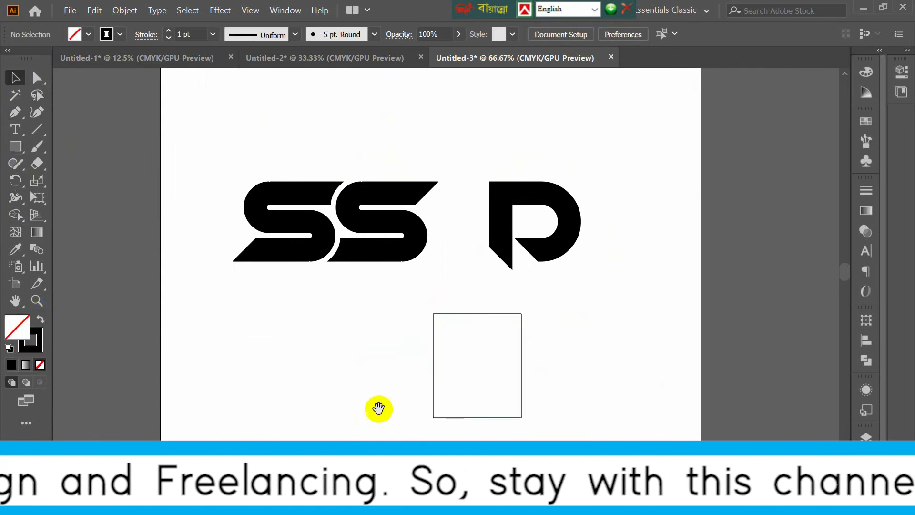
left_click_drag(378, 408, 410, 302)
Draw a closed, curved horn shape inside the rectangle with the Pen tool, from its upper-left corner to its bottom edge.
left_click(17, 115)
scroll(506, 262, "up", 1)
left_click(446, 175)
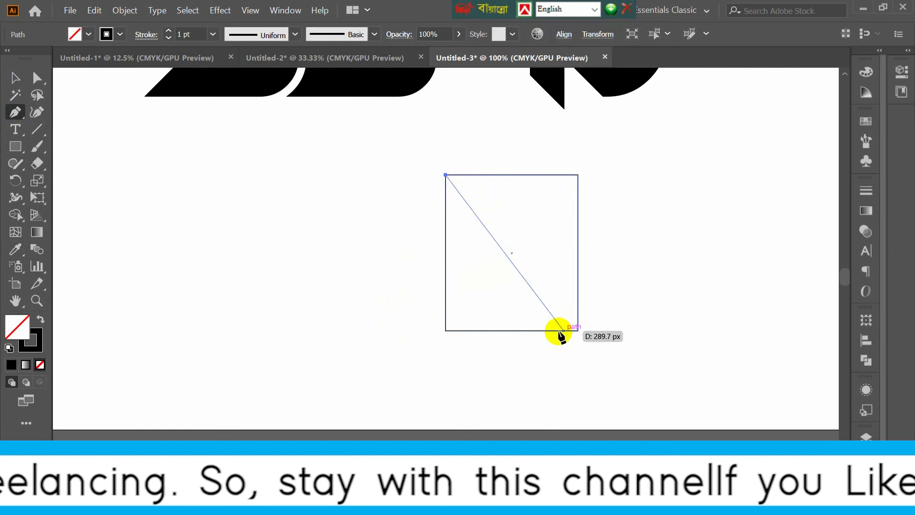
left_click_drag(536, 330, 532, 430)
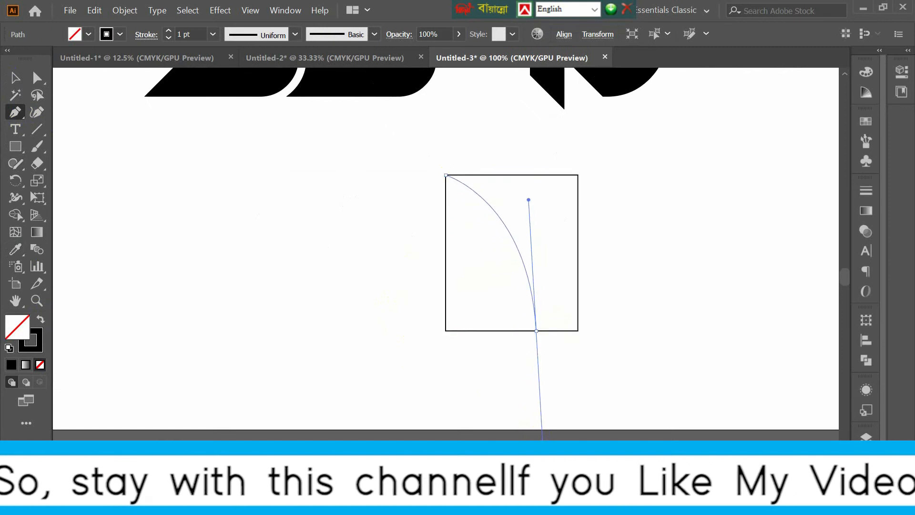
left_click(537, 331)
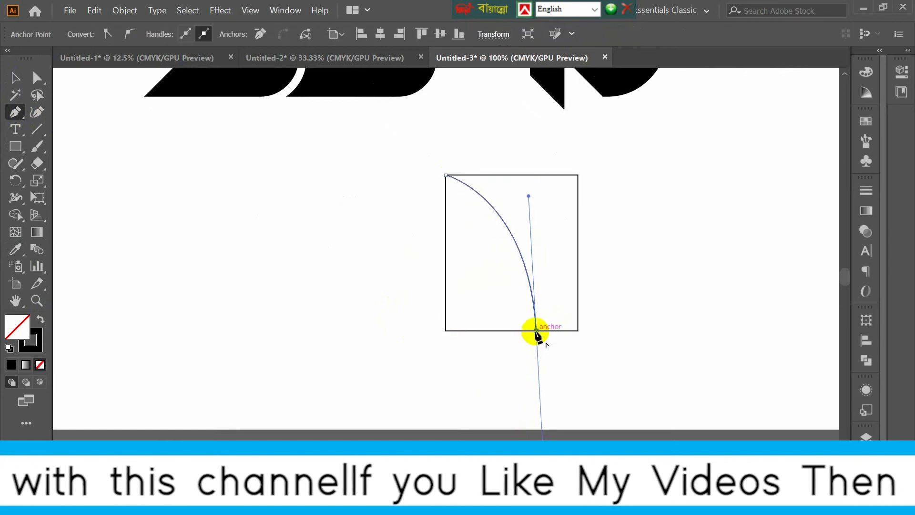
left_click(573, 331)
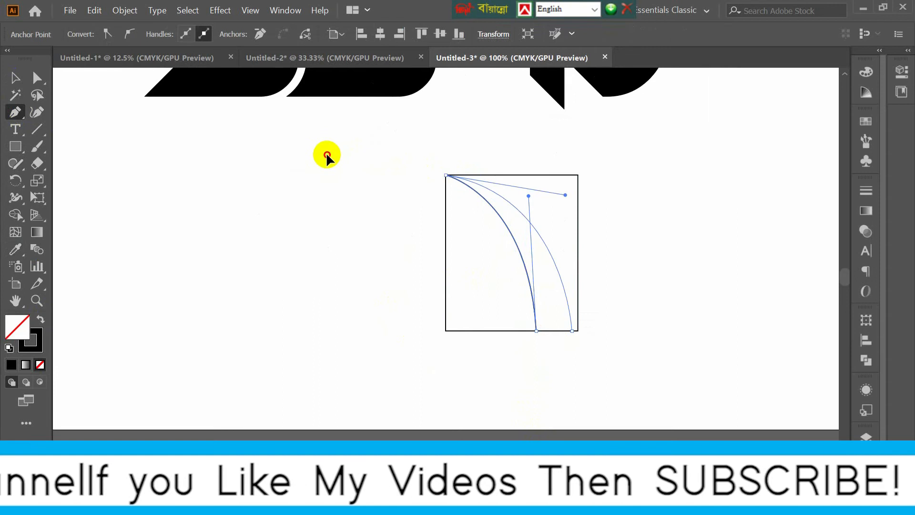
left_click_drag(338, 174, 336, 167)
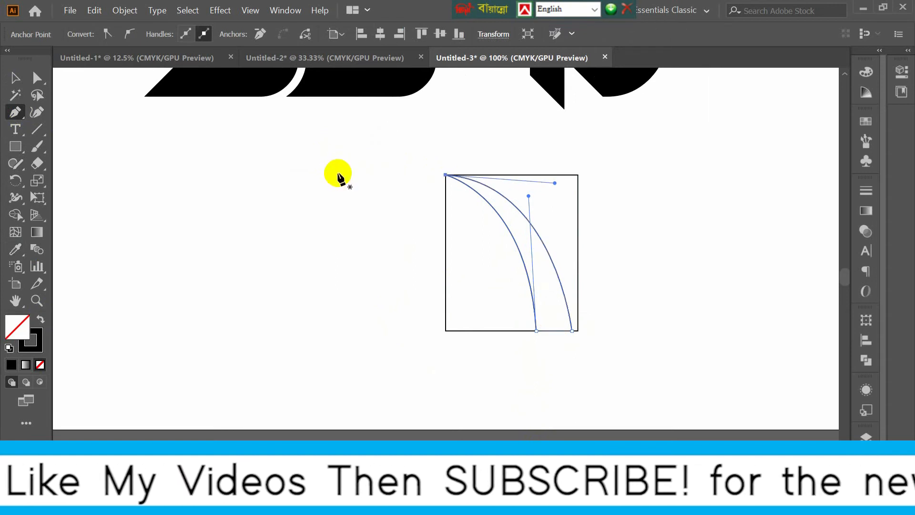
Delete the guide rectangle around the curved horn shape.
left_click(16, 77)
left_click(106, 150)
left_click_drag(614, 201, 567, 230)
key("Delete")
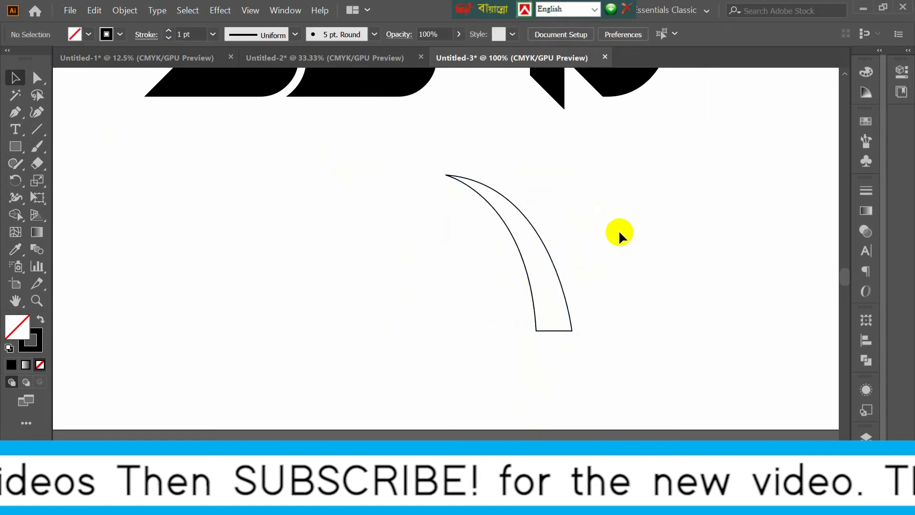
Adjust the direction handle of the horn shape's inner curve so that it meets the base more vertically.
scroll(613, 249, "up", 1)
left_click(38, 78)
left_click_drag(372, 138, 379, 153)
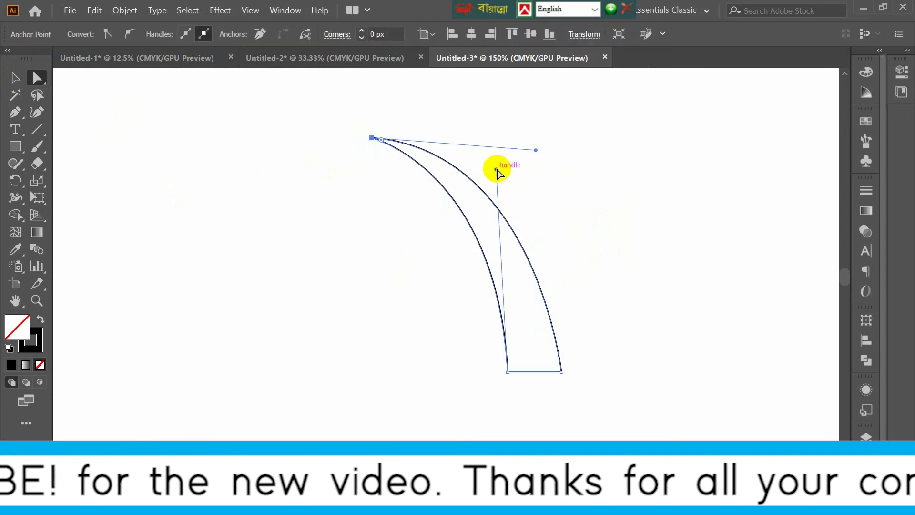
left_click_drag(511, 168, 510, 168)
left_click(571, 196)
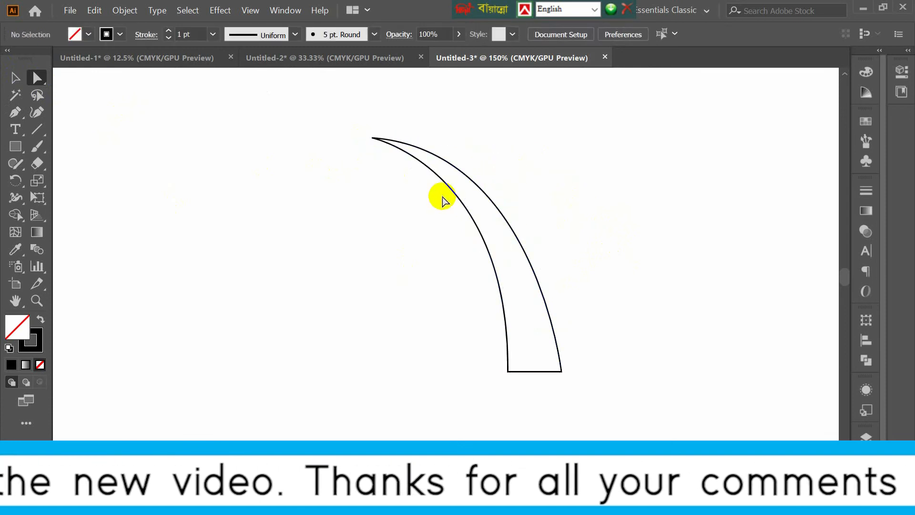
Adjust the direction handle at the horn's tip so that its outer curve bulges further outward.
left_click(373, 138)
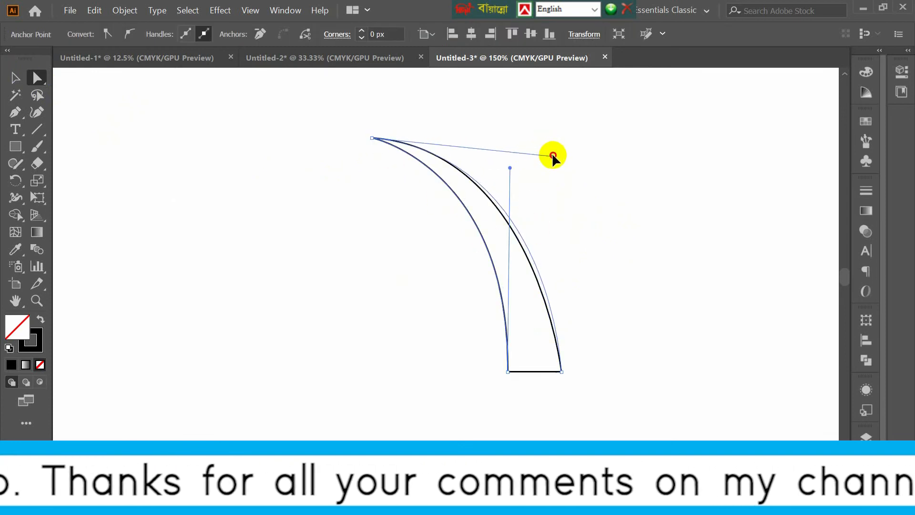
left_click(612, 229)
key("ctrl+minus")
key("ctrl+minus")
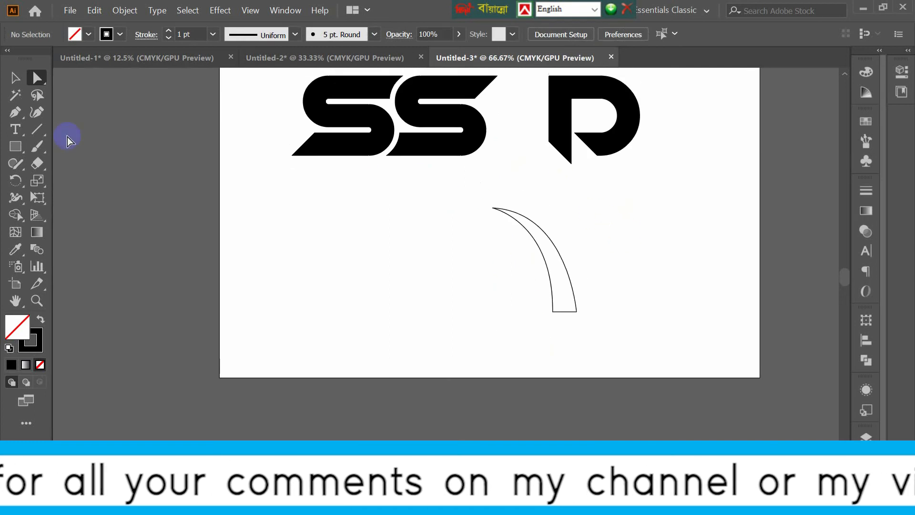
Move the D letter down beside the horn shape, to the right of it.
left_click_drag(615, 240, 569, 269)
left_click_drag(574, 185, 568, 237)
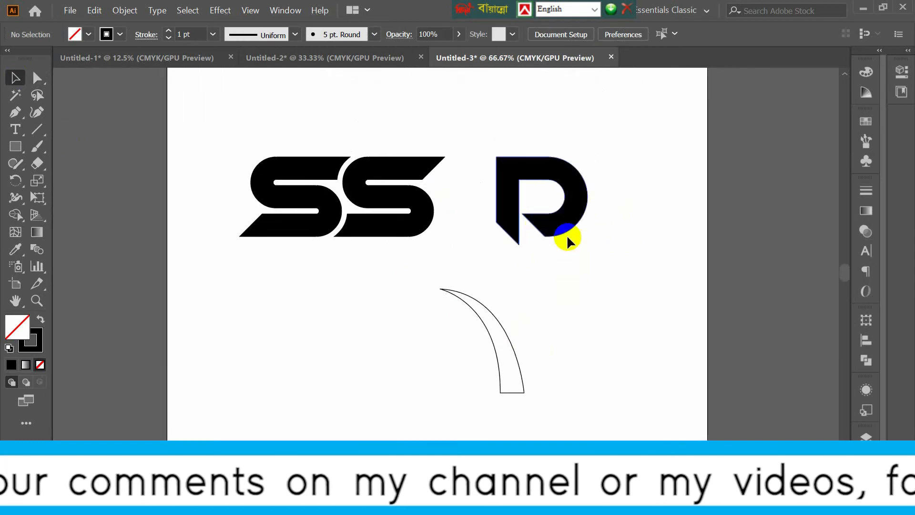
left_click(617, 381)
left_click_drag(576, 385, 535, 343)
scroll(523, 318, "up", 1)
left_click_drag(438, 324, 391, 256)
left_click(574, 365)
left_click_drag(575, 365, 572, 367)
Extend the D's lower bar leftward past its stem by moving the bar's end anchor points.
left_click(37, 79)
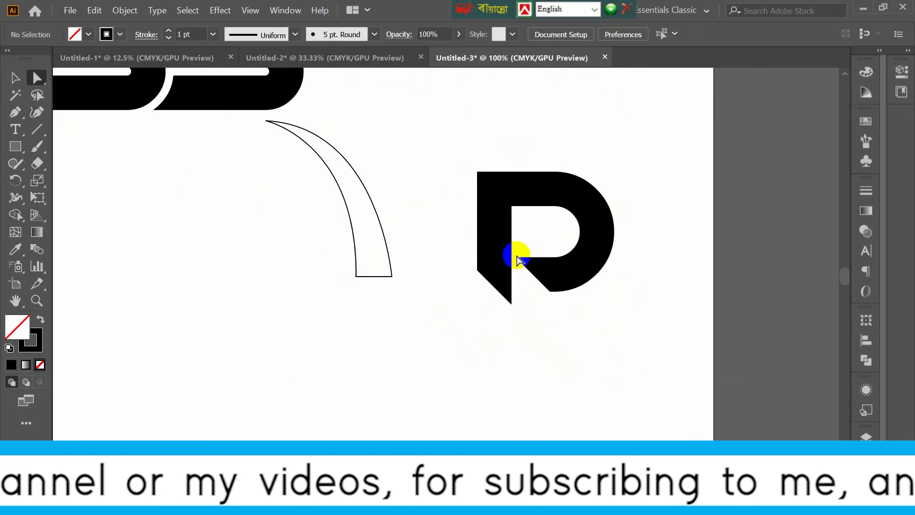
left_click(518, 258)
left_click(487, 298)
left_click_drag(537, 193, 511, 211)
left_click(491, 275)
left_click_drag(490, 276, 428, 275)
left_click(523, 313)
mouse_move(523, 314)
left_mouse_down()
mouse_move(416, 307)
mouse_move(510, 316)
mouse_move(505, 309)
mouse_move(528, 308)
left_mouse_up()
left_click(559, 351)
Give the horn shape a solid black fill with no outline and place it across the D's stem.
scroll(559, 351, "down", 2)
left_click(14, 78)
scroll(536, 308, "up", 2)
scroll(603, 411, "down", 1)
left_click(39, 321)
left_click(509, 203)
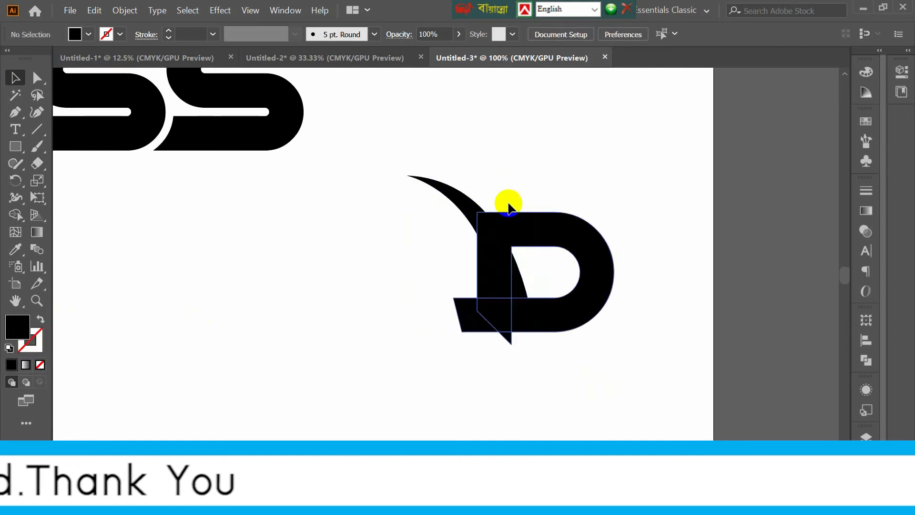
Position the horn so that its base lines up with the lower edge of the D's bottom bar.
scroll(505, 189, "up", 1)
left_click_drag(505, 189, 442, 125)
left_click(446, 254)
left_click(517, 390)
scroll(516, 392, "up", 1)
left_click_drag(526, 381, 526, 414)
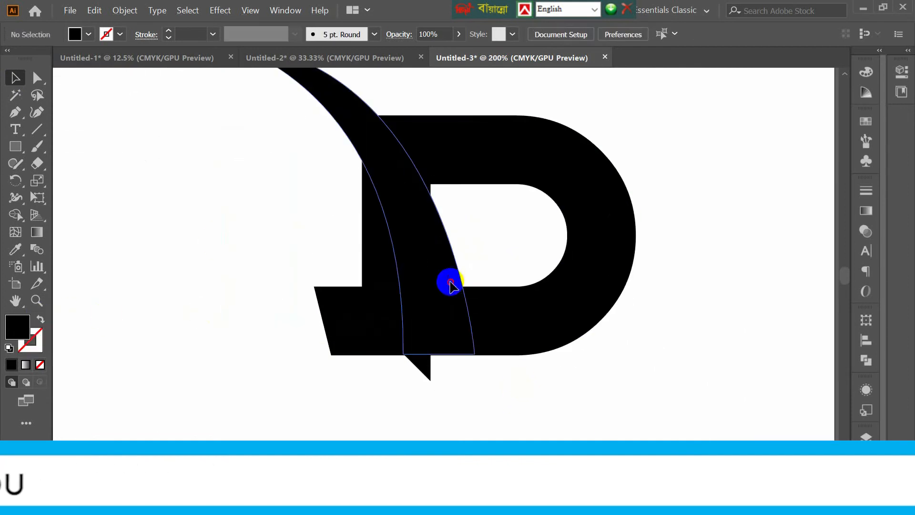
left_click_drag(450, 282, 453, 293)
Place a spare copy of the horn to the left of the combined D shape.
left_click_drag(216, 201, 500, 381)
scroll(499, 380, "down", 2)
left_click(594, 325)
left_click_drag(403, 231, 248, 246)
Cut away the part of the D's stem left of the overlapping horn with Shape Builder.
left_click_drag(437, 209, 450, 267)
scroll(450, 267, "down", 1)
left_click(15, 214)
scroll(424, 261, "up", 2)
left_click(436, 282, "alt")
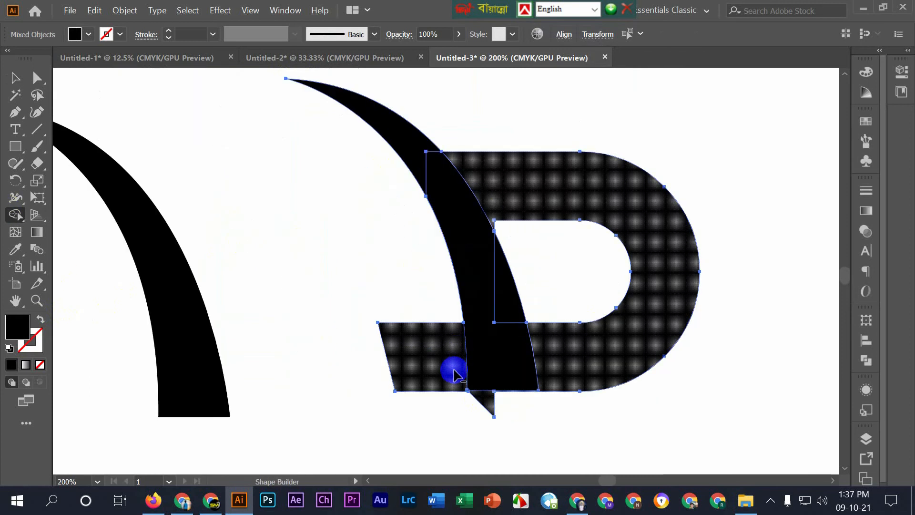
Try to cut away the D's lower foot left of the horn with Shape Builder.
left_click(455, 375, "alt")
key("ctrl+z")
scroll(492, 378, "down", 1)
left_click(16, 77)
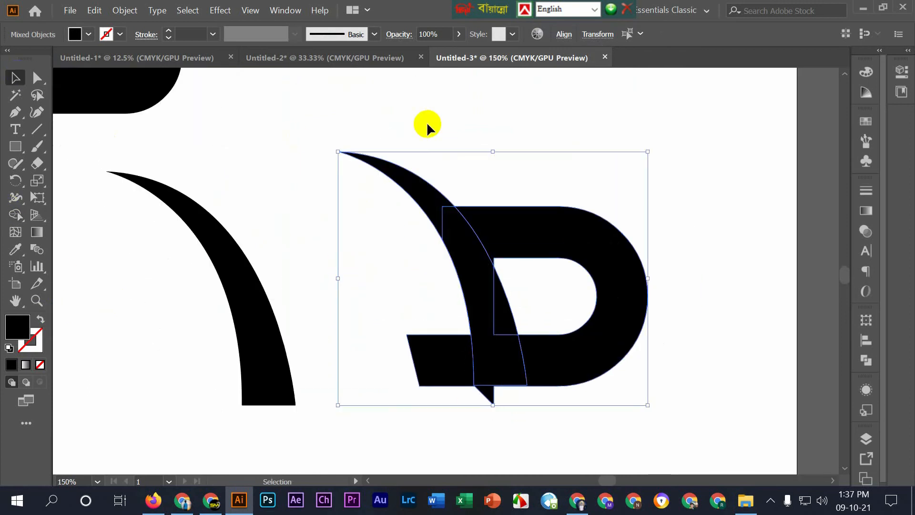
left_click(426, 124)
left_click(435, 196)
left_click(526, 214)
left_click(444, 209)
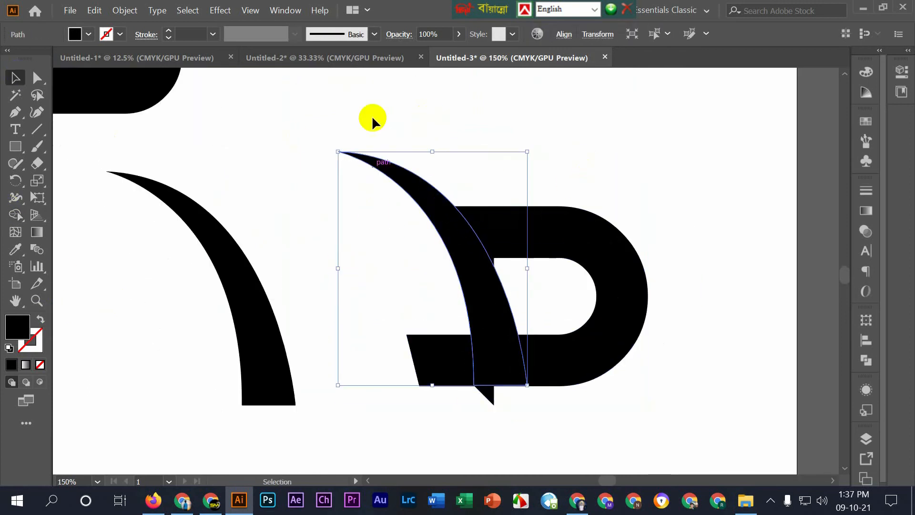
left_click_drag(374, 122, 582, 403)
scroll(582, 403, "down", 1)
left_click(17, 216)
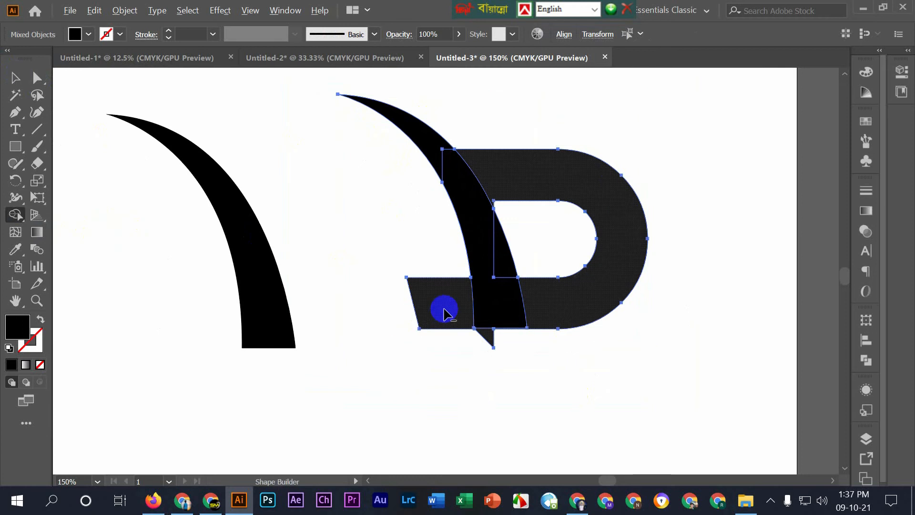
left_click(16, 78)
Nudge the horn down slightly so that its base extends just past the D's bottom edge.
left_click(496, 298)
key("Down")
key("Down")
key("Down")
key("Down")
key("Down")
key("Down")
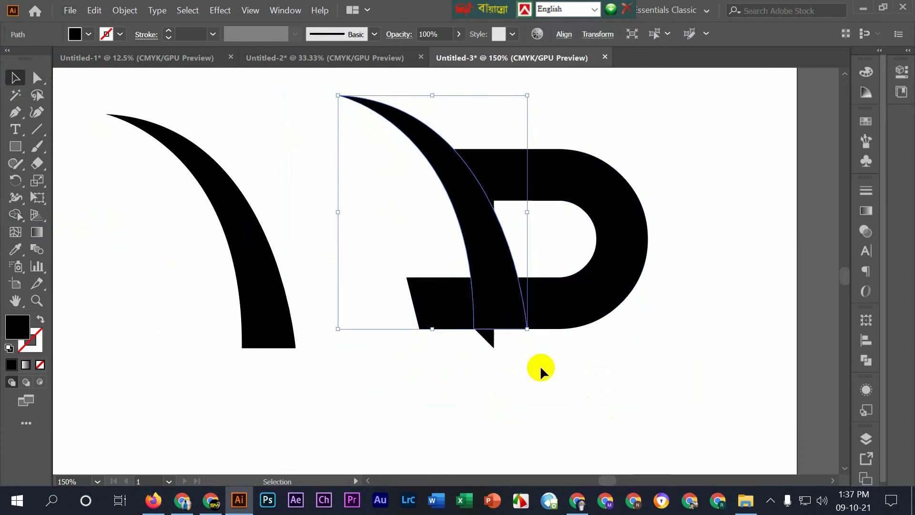
Cut away the D's lower foot left of the horn and the stem's pointed tip with Shape Builder.
left_click(715, 193)
left_click_drag(715, 193, 442, 392)
left_click(17, 217)
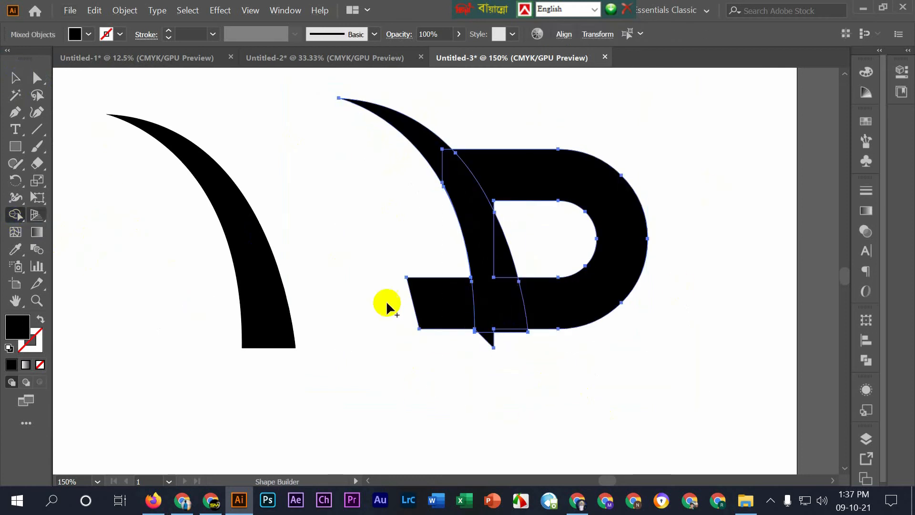
left_click(444, 306, "alt")
scroll(484, 337, "up", 2)
left_click(490, 337, "alt")
scroll(490, 334, "up", 1)
scroll(511, 333, "down", 3)
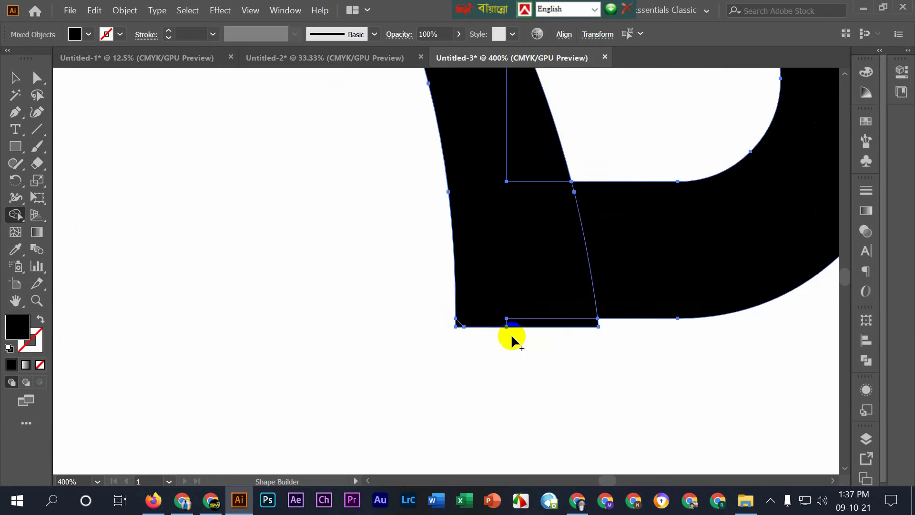
left_click(15, 76)
left_click(525, 362)
scroll(539, 347, "up", 2)
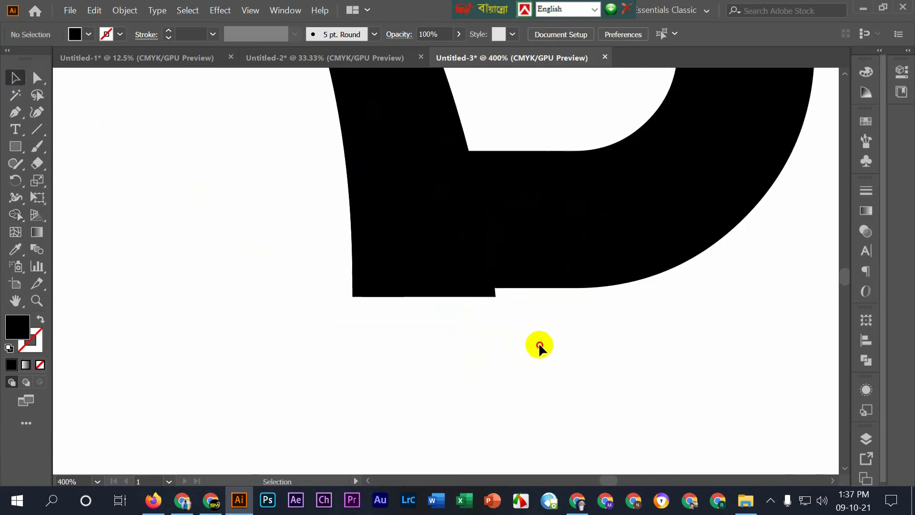
Reflect the spare horn copy across the vertical axis so that it curves the opposite way.
scroll(535, 351, "down", 4)
scroll(535, 350, "down", 1)
left_click_drag(569, 208, 511, 352)
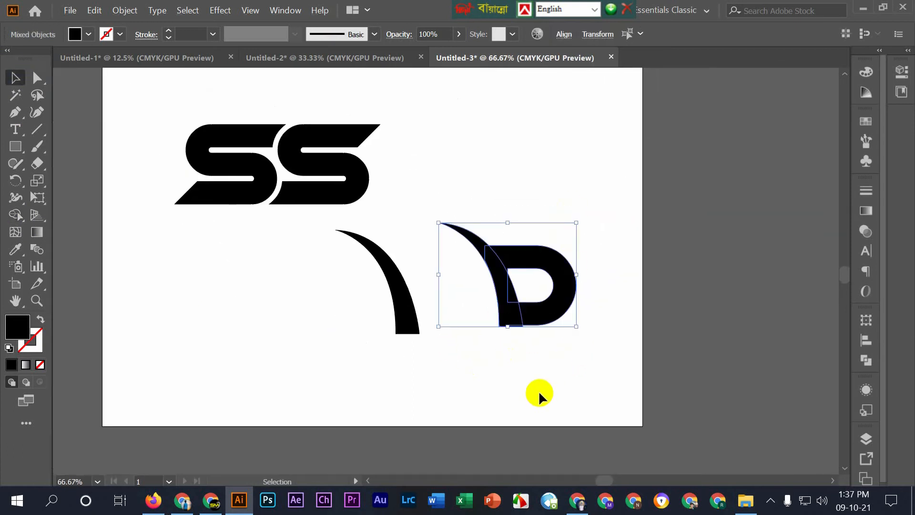
left_click(533, 393)
scroll(529, 334, "up", 1)
scroll(393, 139, "up", 1)
scroll(241, 224, "down", 1)
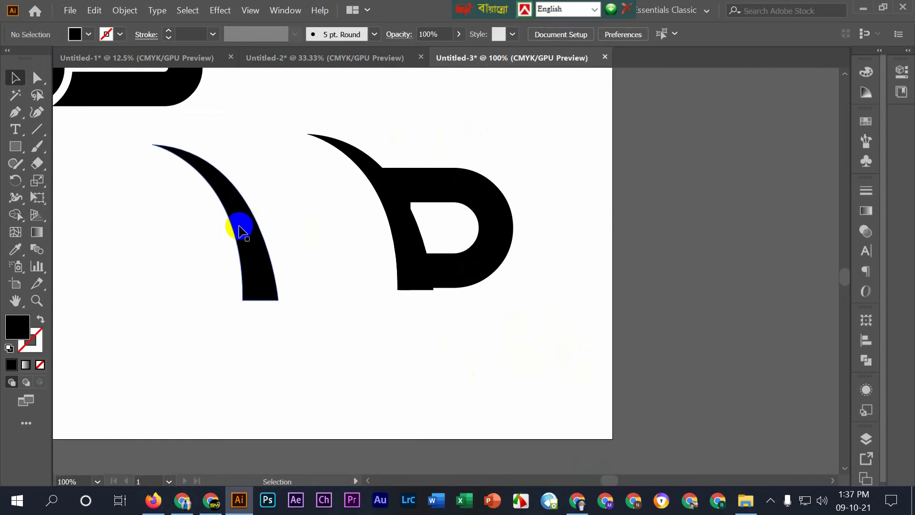
left_click(253, 225)
right_click(256, 225)
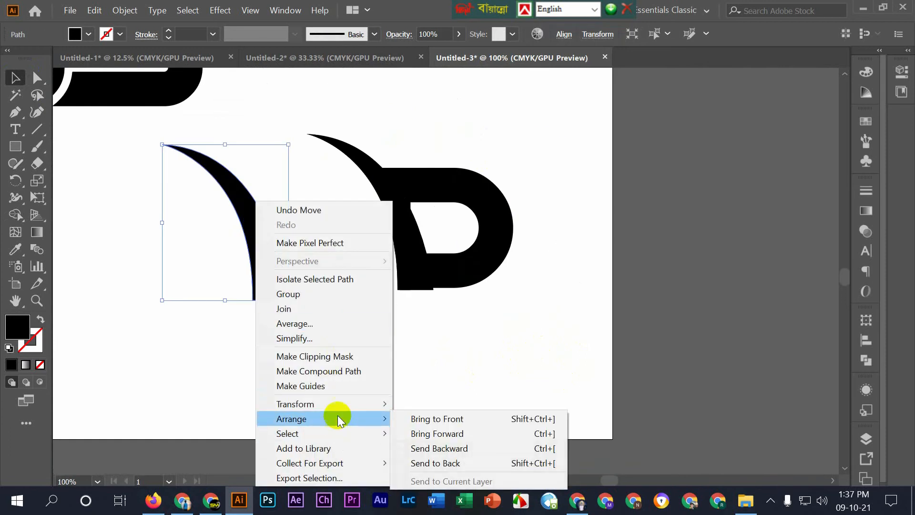
mouse_move(334, 404)
left_click(497, 336)
left_click(627, 341)
left_click_drag(243, 241, 239, 256)
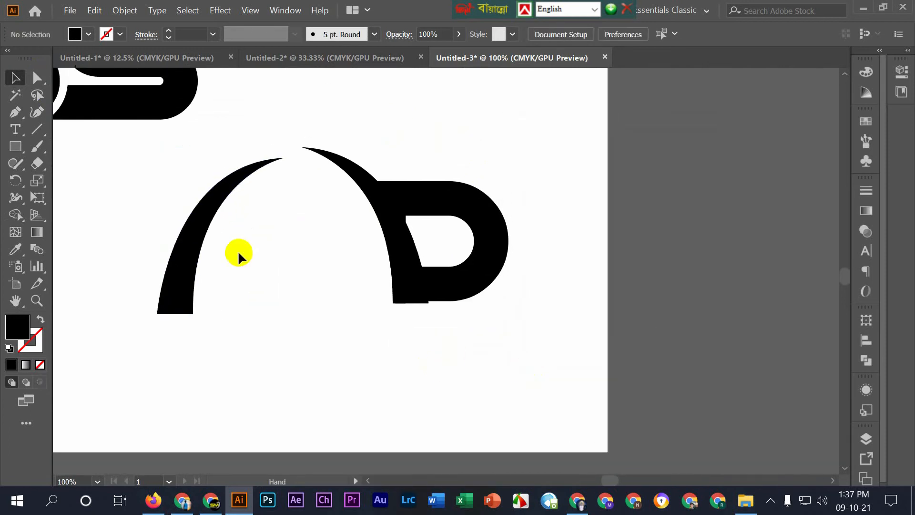
Move the mirrored horn off the artboard, to the right of the D.
left_click_drag(211, 216, 400, 199)
left_click(543, 205)
scroll(543, 205, "down", 1)
left_click_drag(543, 206, 526, 272)
left_click_drag(444, 251, 623, 251)
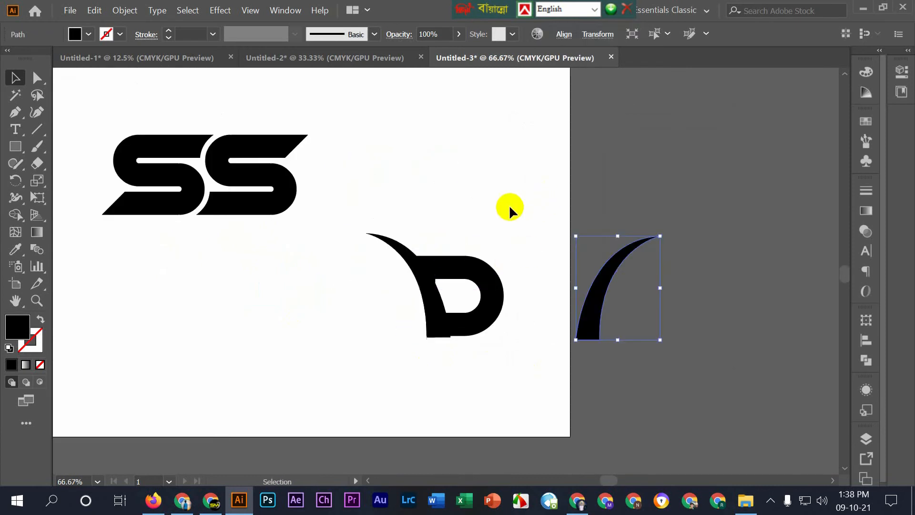
left_click(509, 206)
Nudge the horn on the D upward to bring its base closer to the D's bottom edge.
scroll(477, 291, "up", 2)
left_click_drag(540, 238, 539, 235)
left_click(392, 338)
scroll(418, 422, "up", 2)
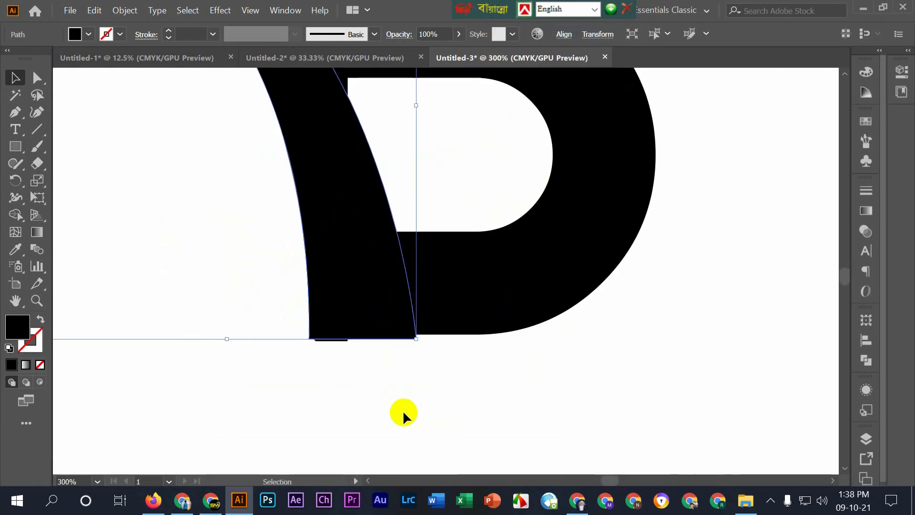
key("Up")
key("Up")
key("Up")
left_click_drag(253, 262, 566, 442)
left_click(16, 215)
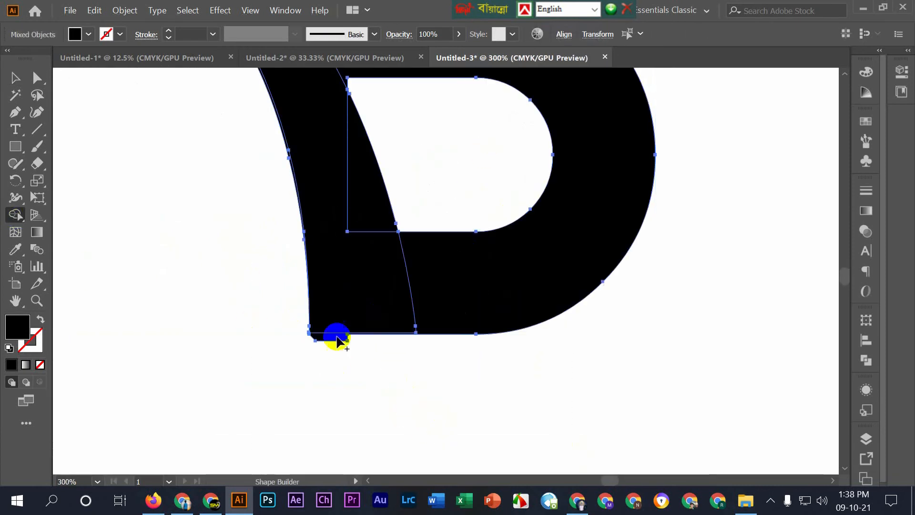
scroll(338, 338, "up", 3)
left_click(16, 78)
left_click(129, 181)
Lower the horn slightly so that its base is nearly level with the D's bottom edge.
left_click(238, 253)
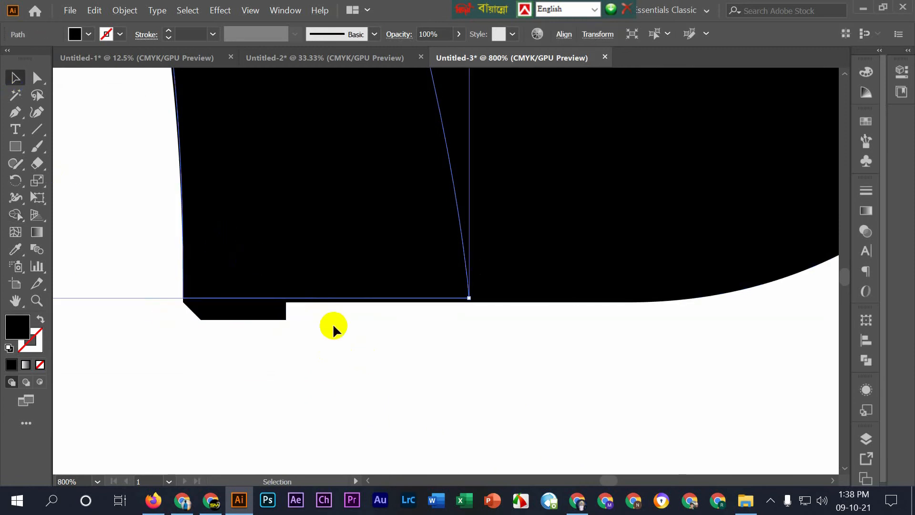
left_click_drag(149, 235, 428, 385)
left_click(424, 382)
left_click_drag(364, 263, 439, 301)
scroll(437, 297, "up", 2)
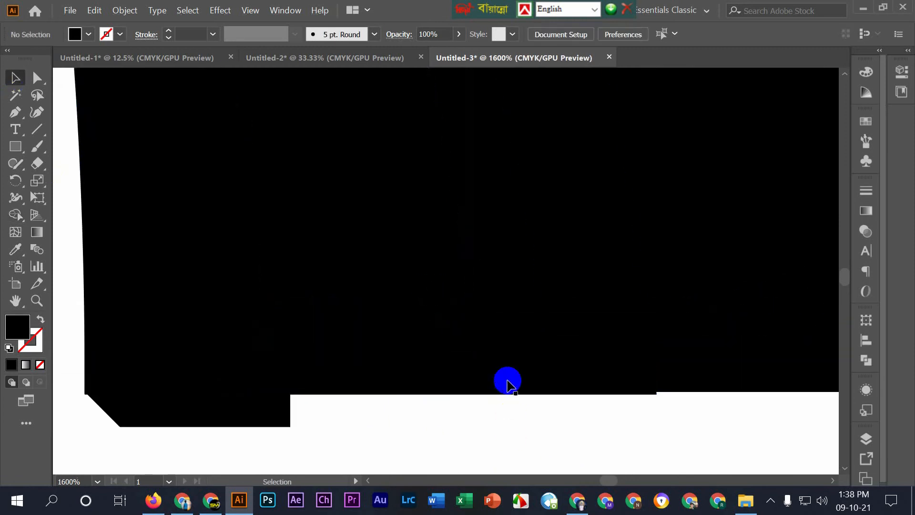
Fill the horn on the D with the red swatch.
left_click(524, 349)
left_click(864, 121)
left_click(728, 159)
left_click(692, 431)
left_click_drag(692, 429, 662, 353)
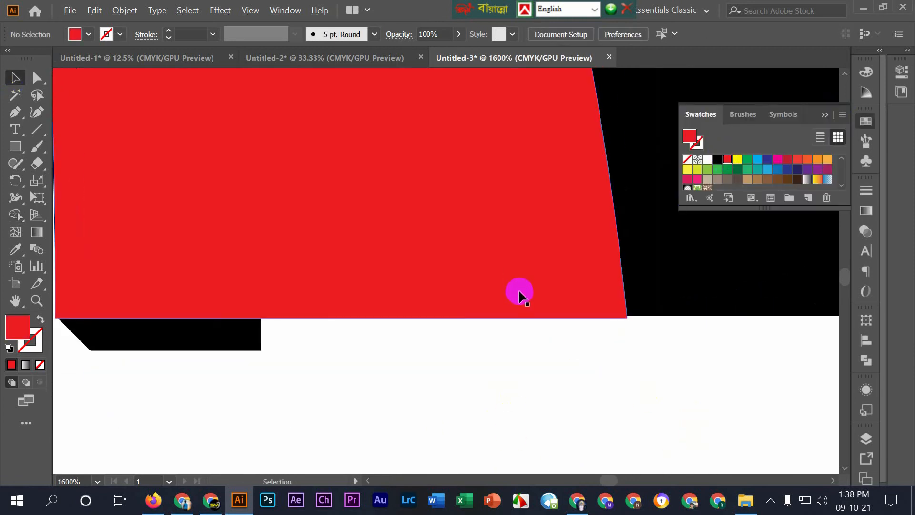
Trim the thin black slivers of the D along the red horn's inner curve with Shape Builder.
left_click_drag(520, 294, 521, 292)
left_click(552, 351)
scroll(557, 355, "down", 2)
left_click_drag(235, 253, 427, 389)
scroll(425, 377, "down", 4)
left_click(17, 224)
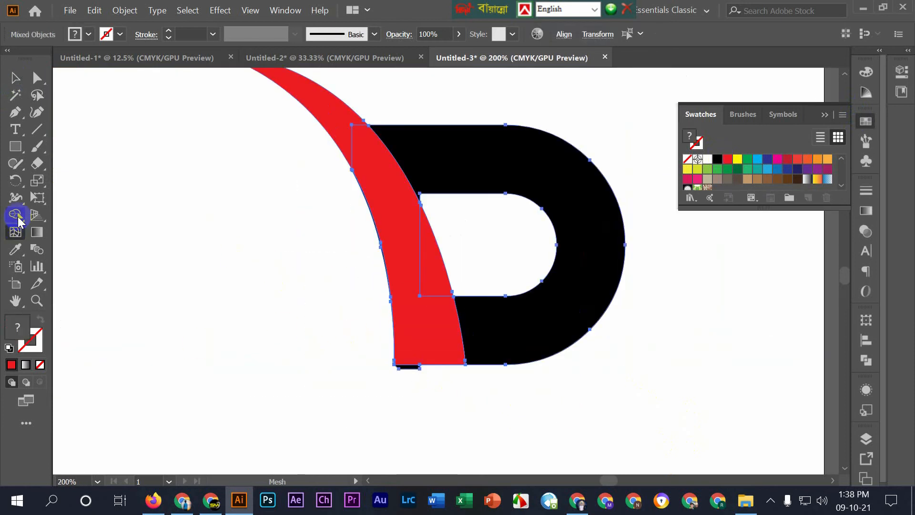
scroll(403, 369, "up", 5)
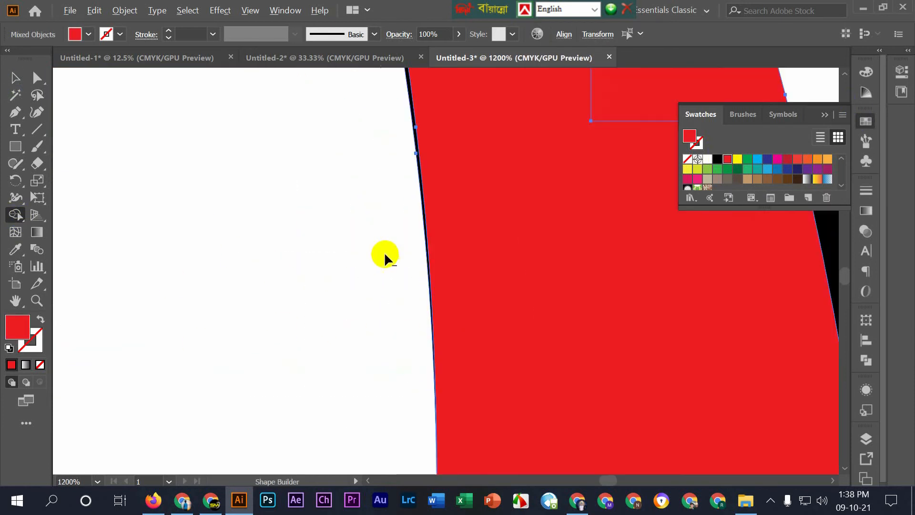
scroll(423, 209, "down", 6)
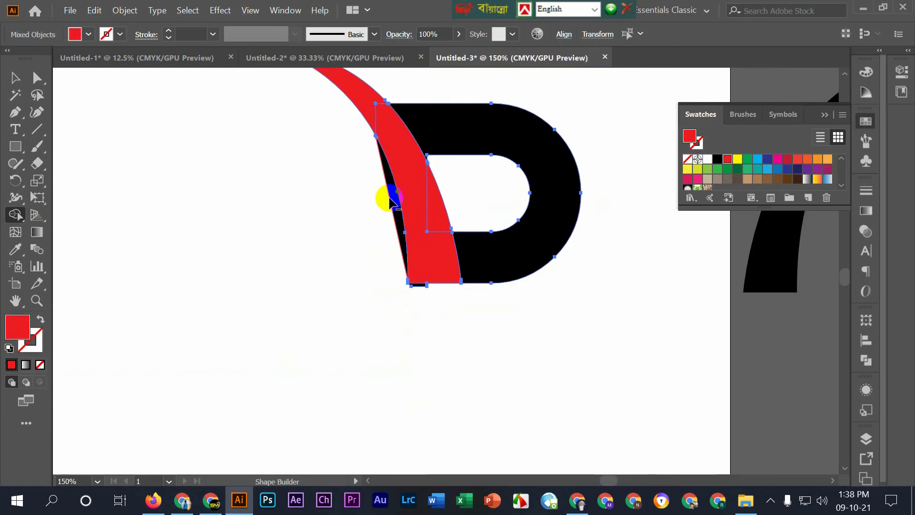
scroll(405, 239, "up", 5)
scroll(416, 299, "down", 2)
Nudge the red horn down and cut away the leftover black foot beneath its base with Shape Builder.
key("v")
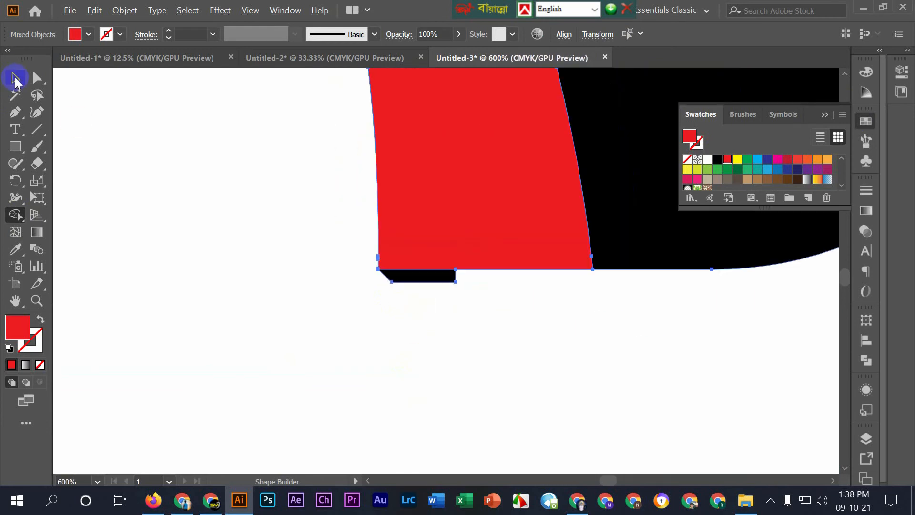
left_click(470, 243)
key("Down")
left_click_drag(375, 336, 597, 238)
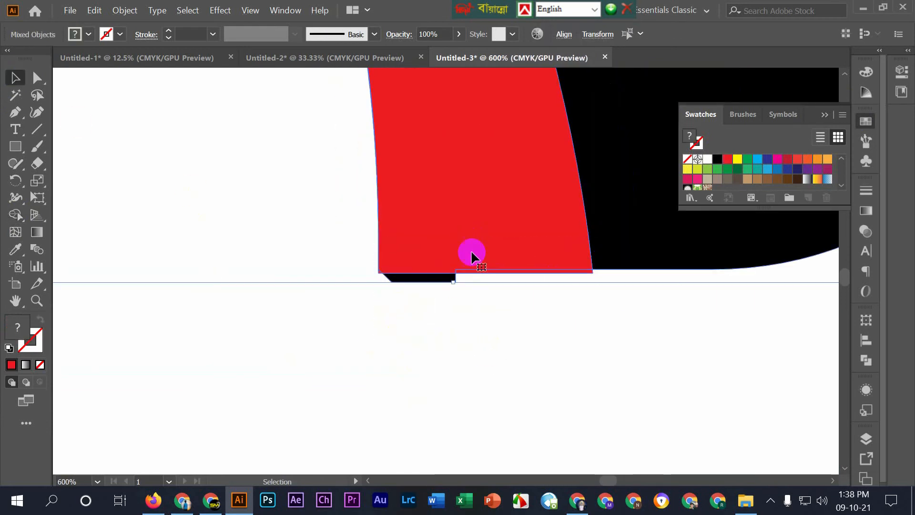
left_click(16, 215)
scroll(455, 286, "down", 2)
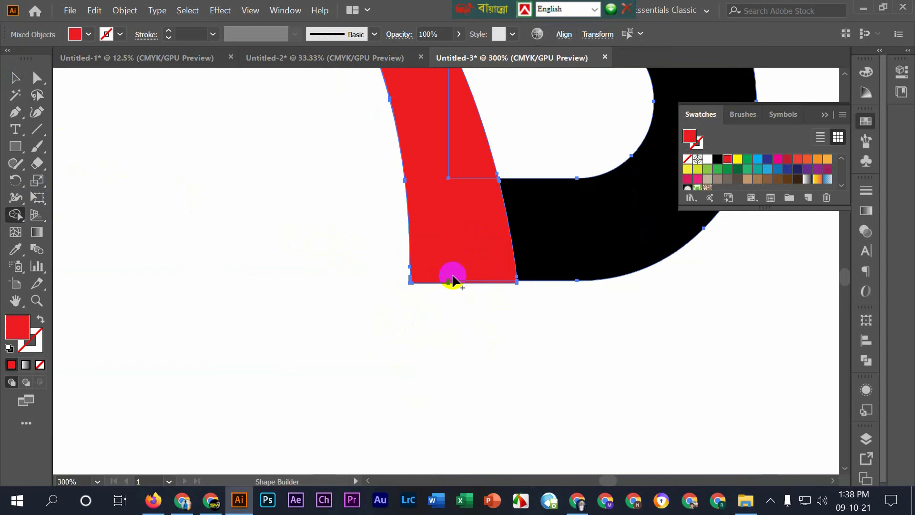
left_click(17, 77)
left_click(554, 326)
left_click_drag(553, 326, 510, 345)
scroll(555, 348, "down", 2)
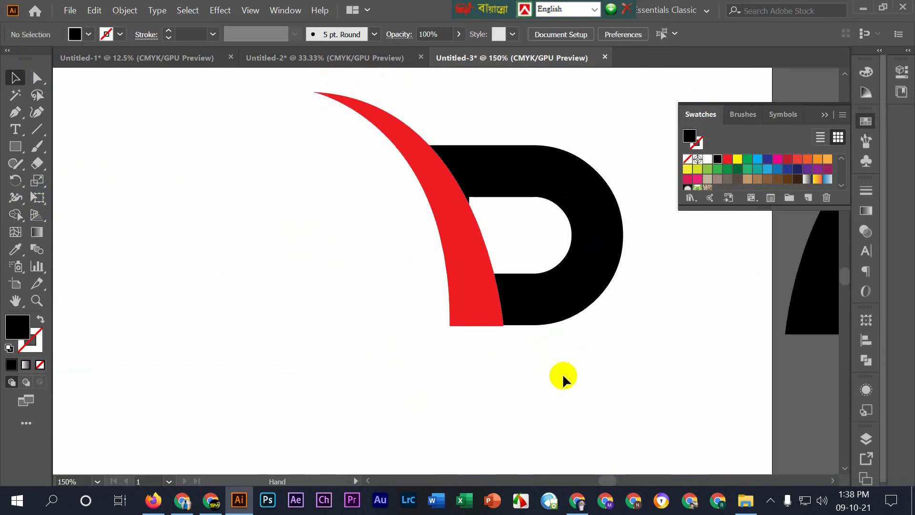
Swap the red horn's fill and stroke so that it has a red outline and no fill.
scroll(524, 350, "up", 3)
scroll(461, 335, "up", 2)
left_click_drag(180, 214, 415, 318)
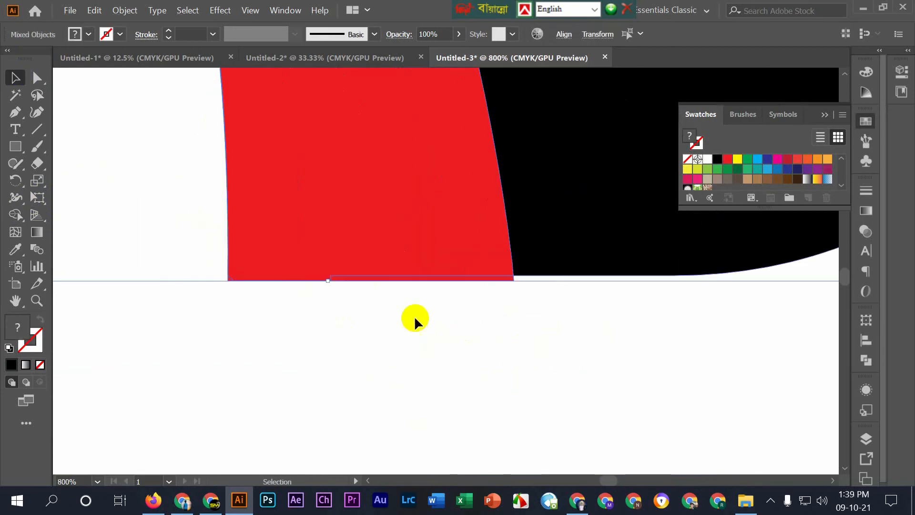
left_click(464, 333)
left_click_drag(362, 291, 459, 306)
left_click(449, 289)
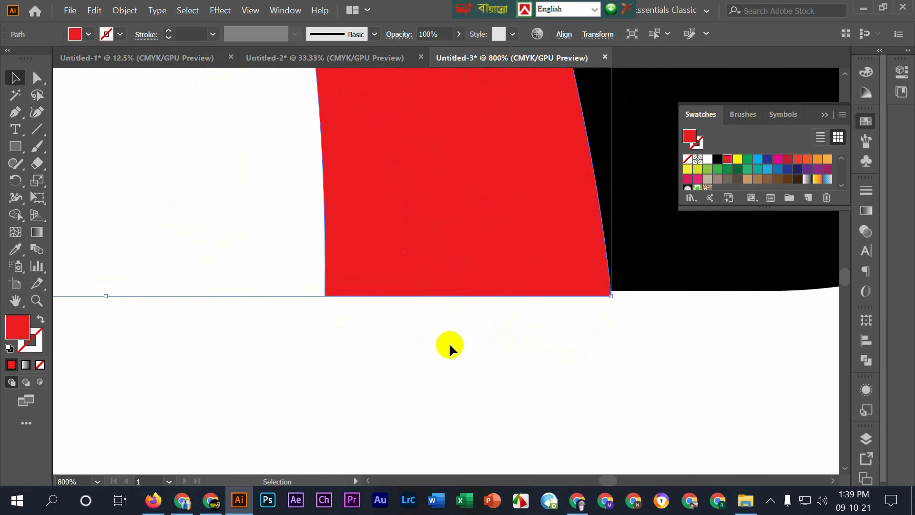
left_click_drag(438, 339, 167, 253)
left_click(40, 321)
left_click(442, 341)
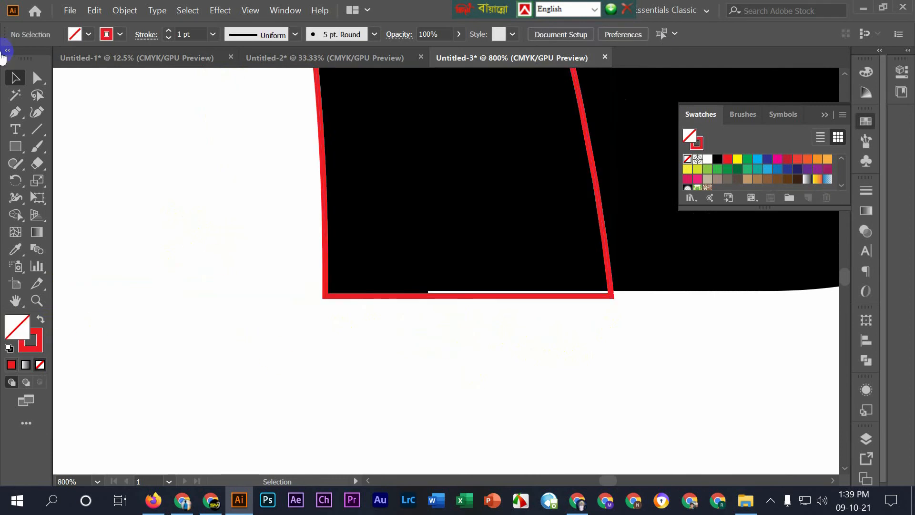
Trim the thin strip beneath the red horn's base and merge the horn's pieces with Shape Builder.
scroll(381, 291, "up", 1)
left_click_drag(450, 307, 259, 304)
left_click(289, 212)
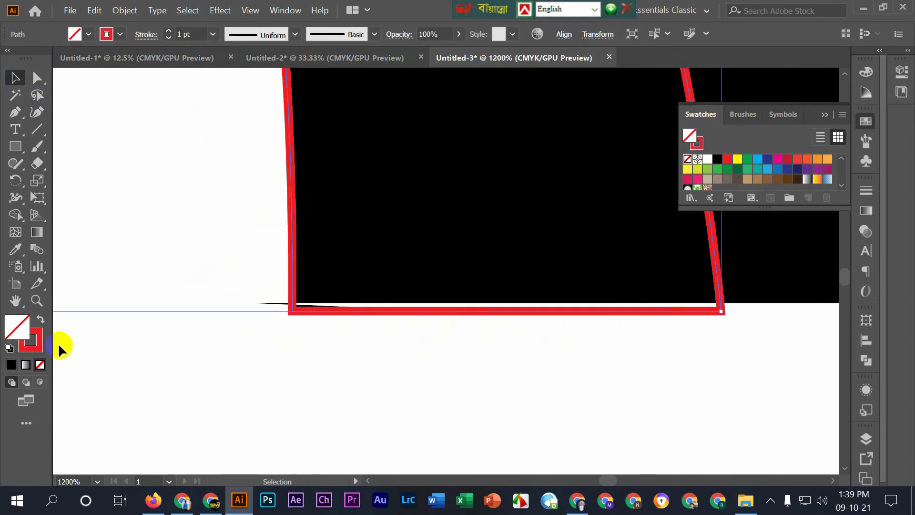
left_click_drag(237, 234, 453, 369)
left_click(16, 215)
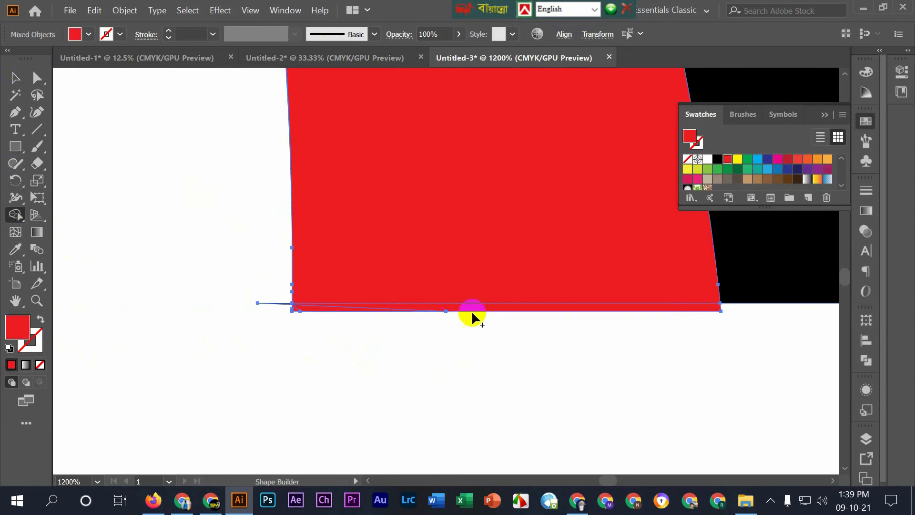
left_click(472, 308, "alt")
scroll(345, 326, "down", 5)
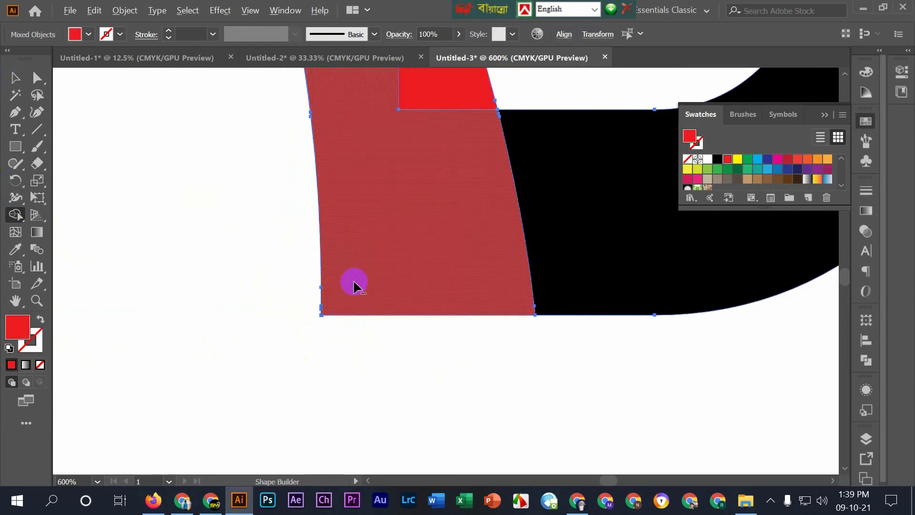
left_click_drag(395, 285, 459, 419)
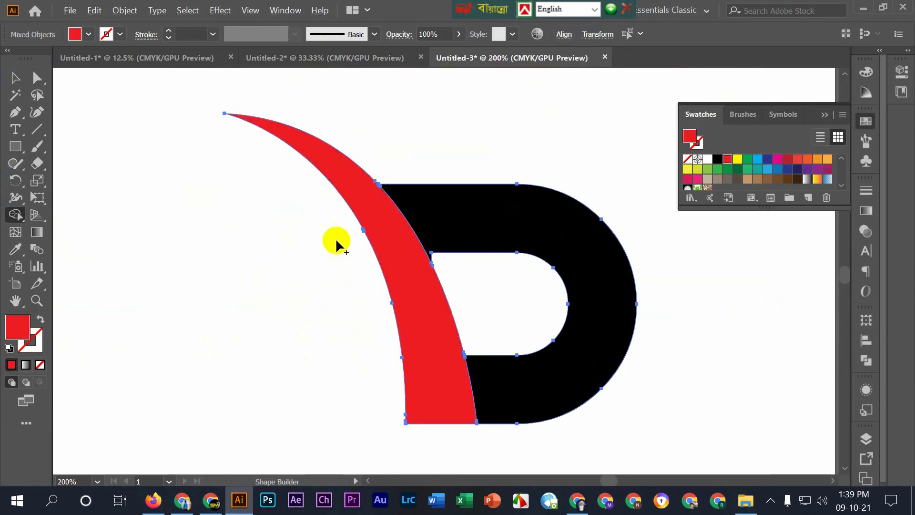
left_click(16, 83)
left_click(305, 200)
Create a mirrored copy of the red horn by reflecting it across the vertical axis at 90°.
left_click(404, 243)
left_click(515, 153)
scroll(485, 165, "down", 1)
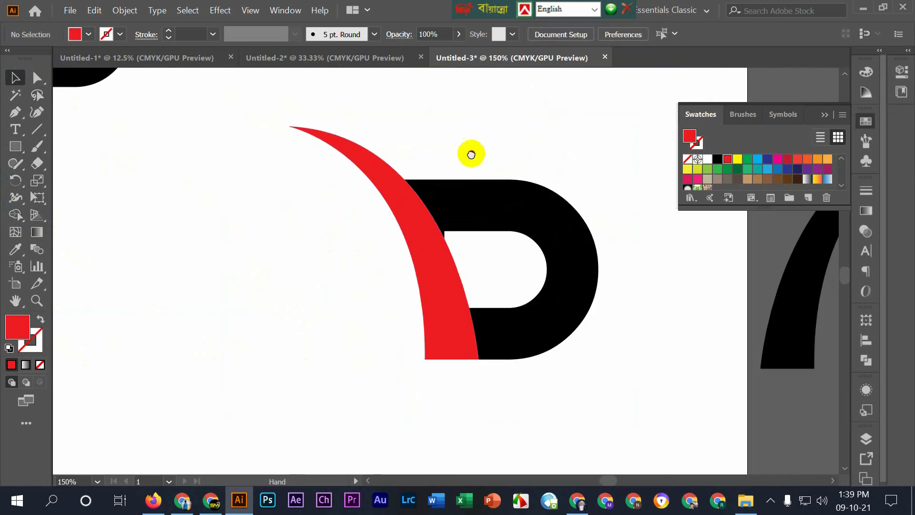
left_click_drag(472, 155, 335, 181)
scroll(414, 173, "down", 1)
left_click(313, 209)
right_click(315, 201)
mouse_move(381, 406)
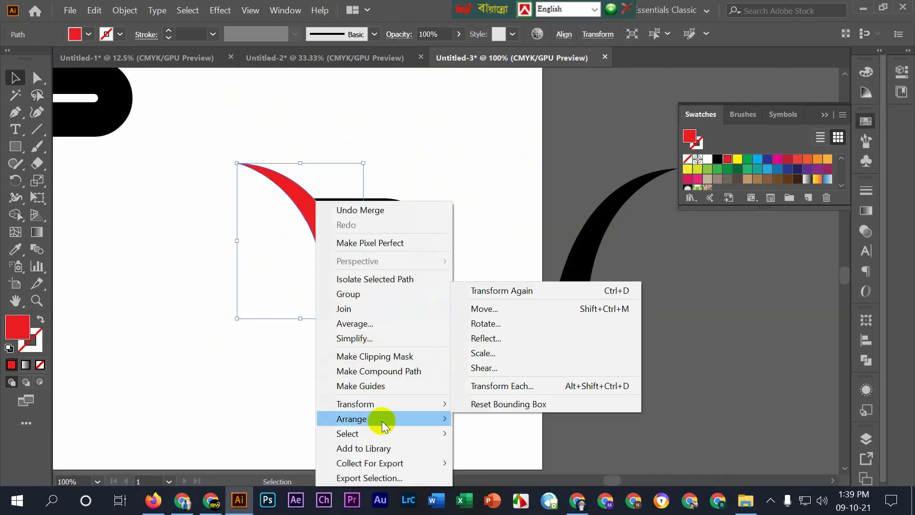
left_click(485, 338)
left_click(524, 310)
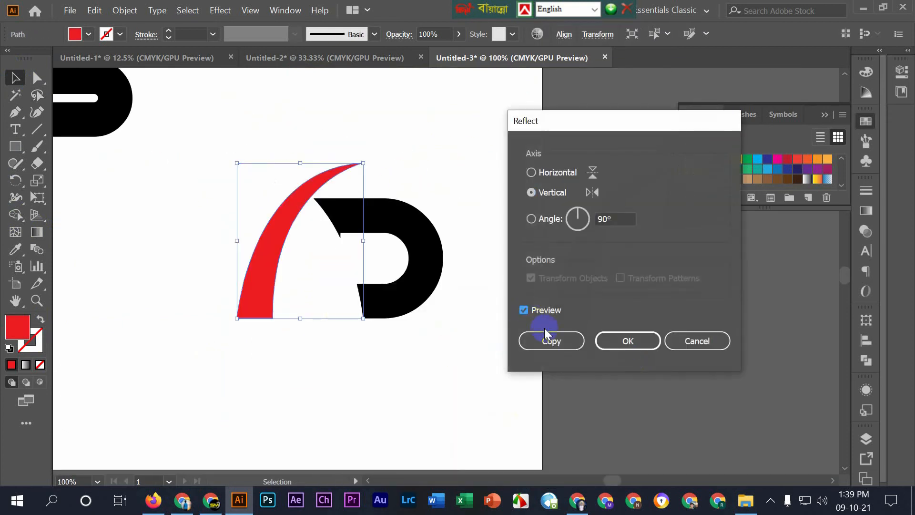
left_click(552, 342)
Move the mirrored horn copy horizontally toward the D so that it crosses the original horn over the D's upper stroke.
left_click(284, 265)
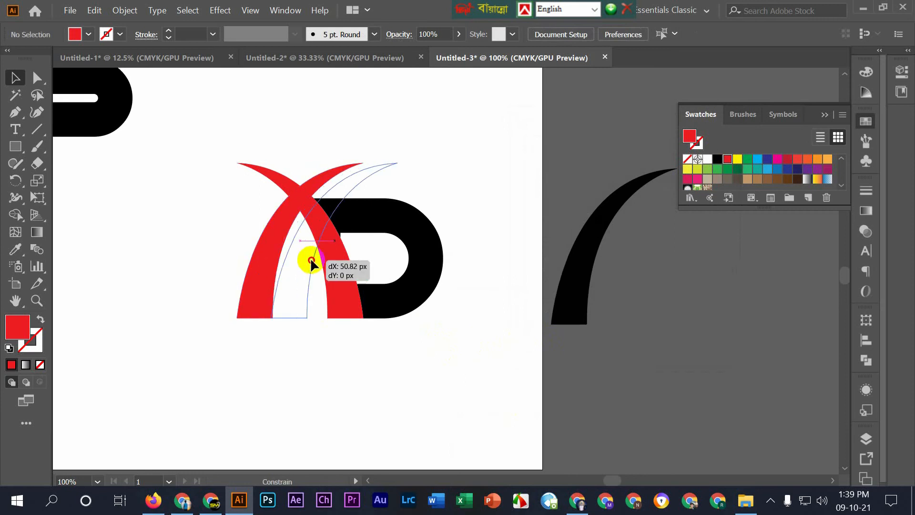
left_click_drag(310, 260, 343, 217)
left_click(485, 199)
scroll(486, 201, "up", 2)
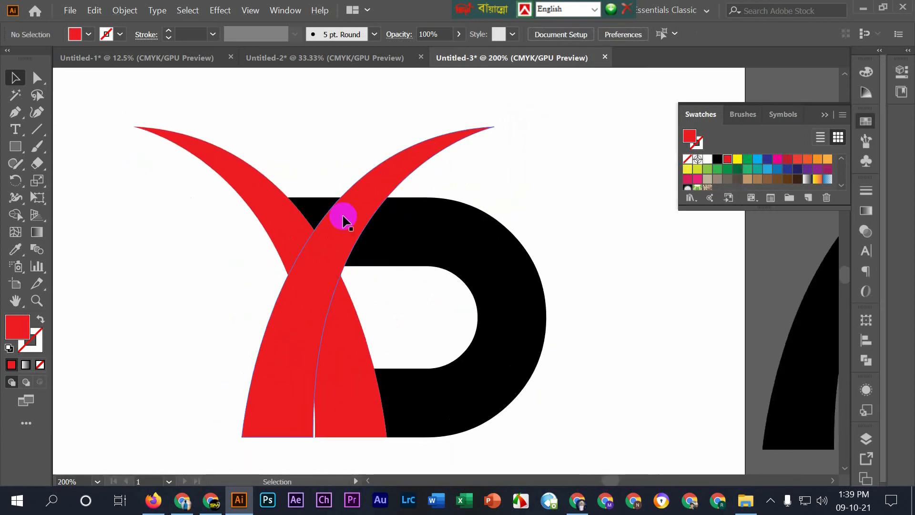
Arrange the original red horn in front of the mirrored horn copy.
left_click(344, 219)
left_click(619, 226)
scroll(458, 229, "down", 1)
left_click(275, 219)
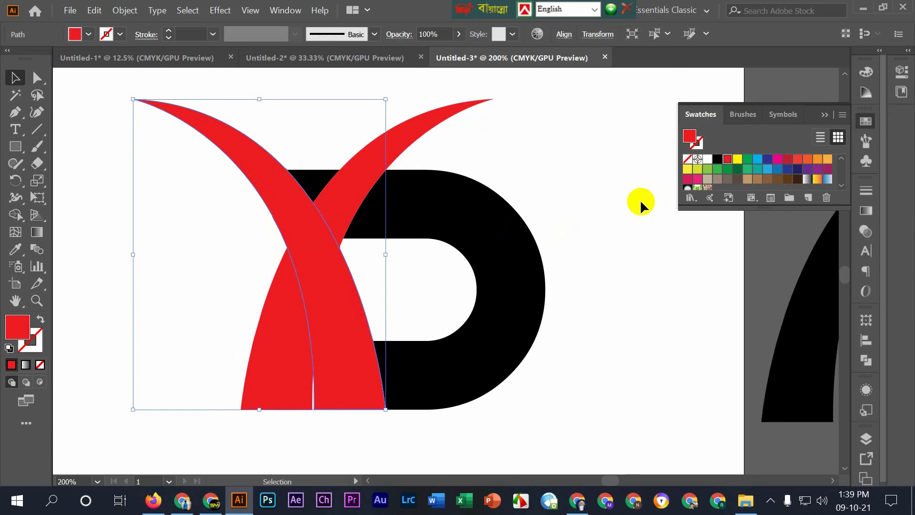
left_click(348, 193)
left_click(283, 232)
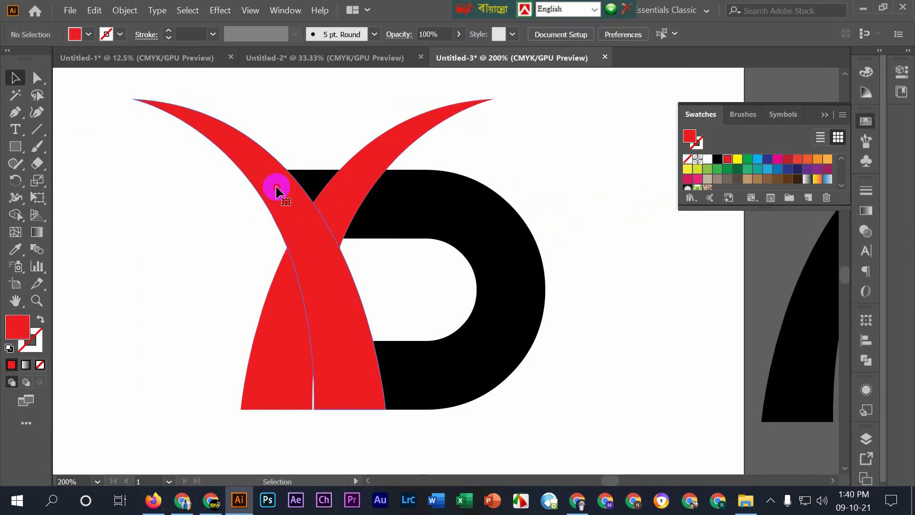
Offset the original horn's path by 12 px with mitered joins.
left_click(125, 10)
mouse_move(238, 306)
left_click(372, 354)
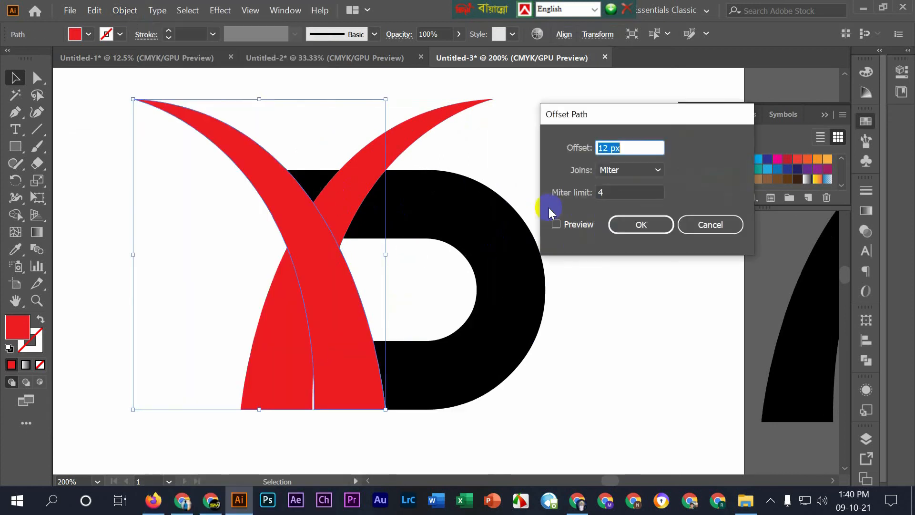
left_click(634, 224)
left_click(623, 296)
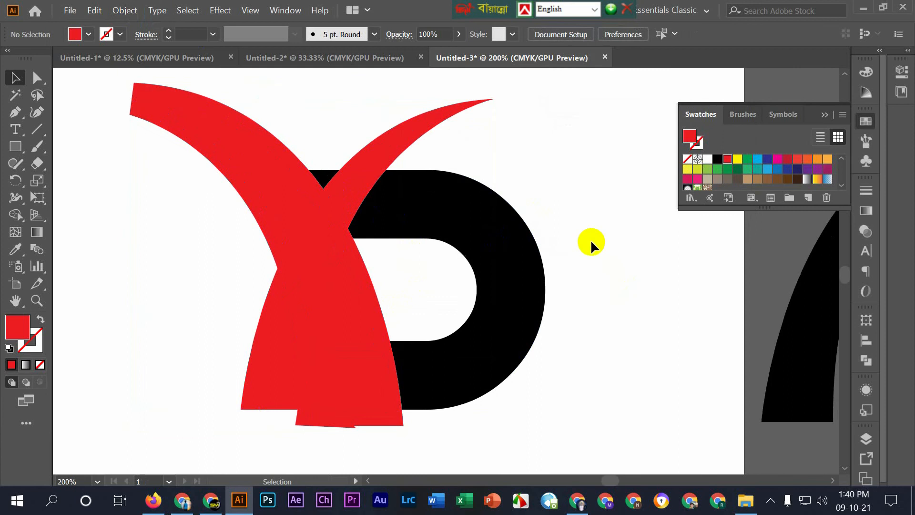
Cut the offset band away along both sides of the original horn with Shape Builder to open gaps.
scroll(592, 240, "down", 2)
left_click_drag(591, 240, 439, 329)
left_click_drag(426, 272, 395, 280)
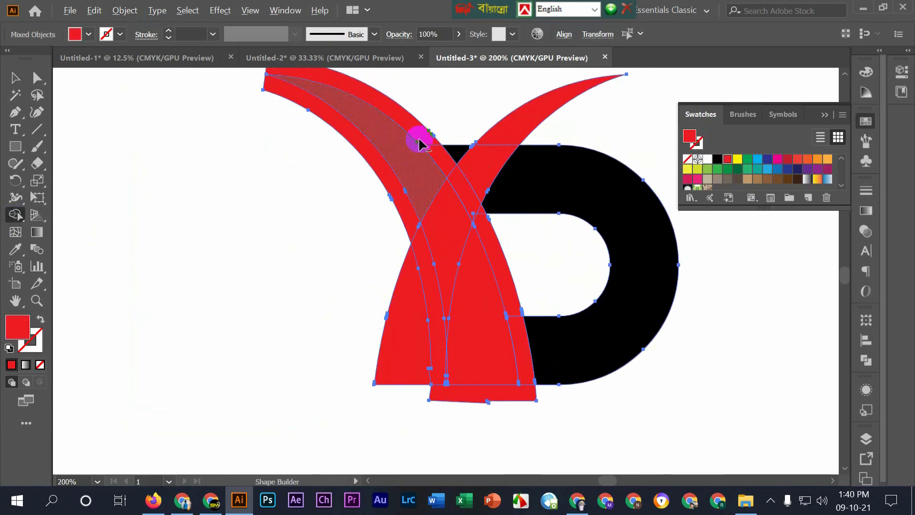
left_click(460, 186, "alt")
left_click(420, 254, "alt")
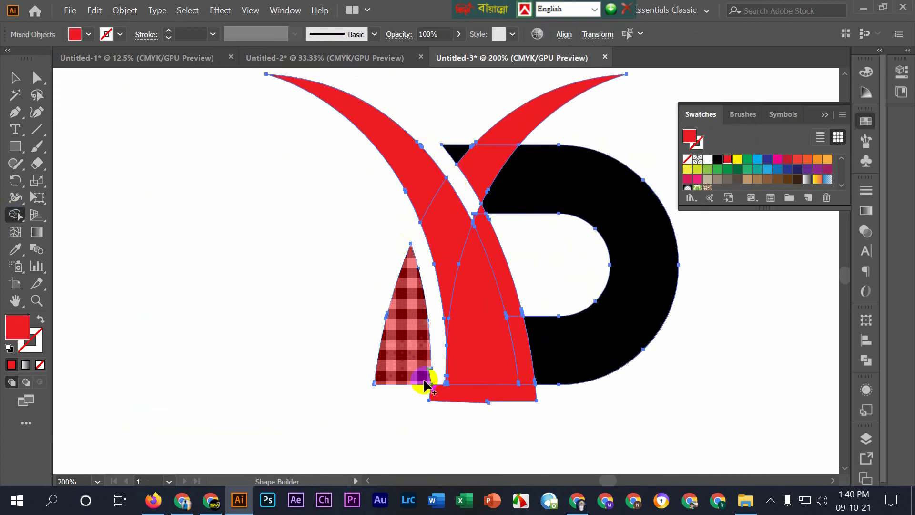
Remove the mirrored horn's severed foot, the offset strip below the base and the leftover pieces beside the original horn with Shape Builder.
scroll(433, 397, "up", 2)
left_click(444, 383, "alt")
left_click(409, 284, "alt")
scroll(439, 268, "down", 2)
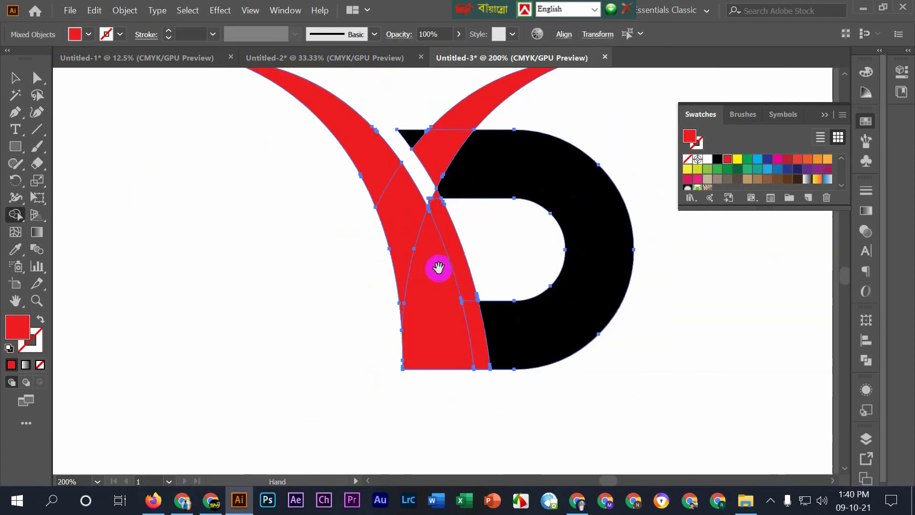
left_click(447, 228, "alt")
scroll(426, 200, "up", 2)
scroll(417, 188, "down", 3)
scroll(408, 184, "up", 2)
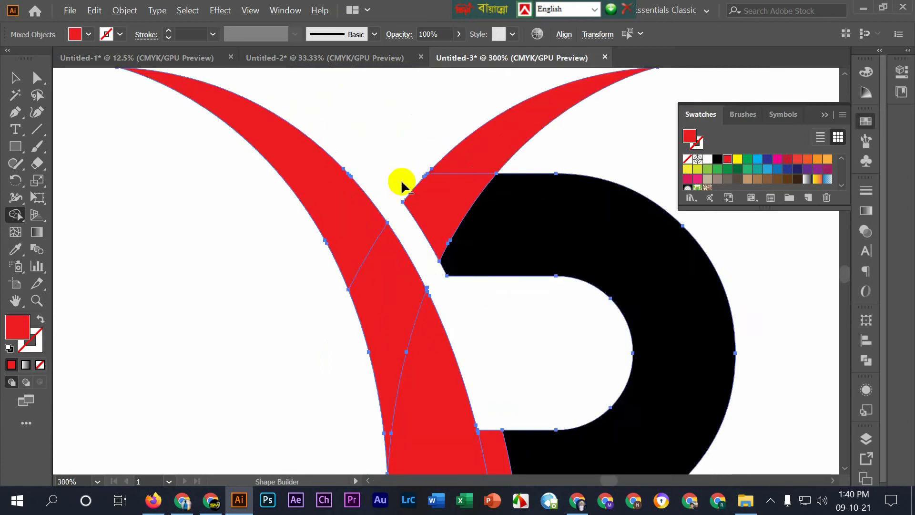
Merge the original horn with the D's bowl into a red shape using Shape Builder.
scroll(402, 185, "down", 4)
scroll(400, 204, "up", 2)
mouse_move(380, 178)
left_mouse_down()
mouse_move(443, 305)
mouse_move(439, 294)
mouse_move(487, 300)
left_mouse_up()
scroll(429, 180, "up", 2)
scroll(429, 198, "down", 2)
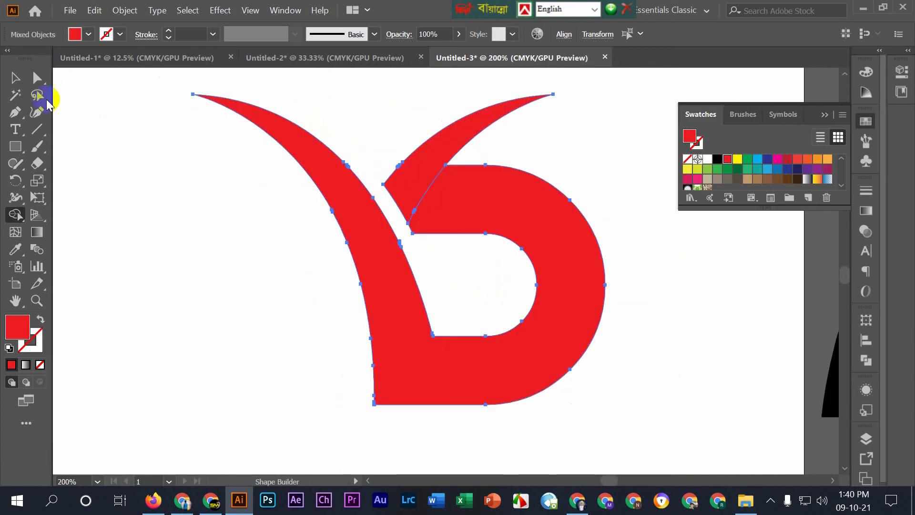
Delete the tiny leftover fragment on the inner edge of the D's horn stem.
left_click(16, 78)
left_click(139, 125)
scroll(407, 267, "up", 3)
left_click(382, 201)
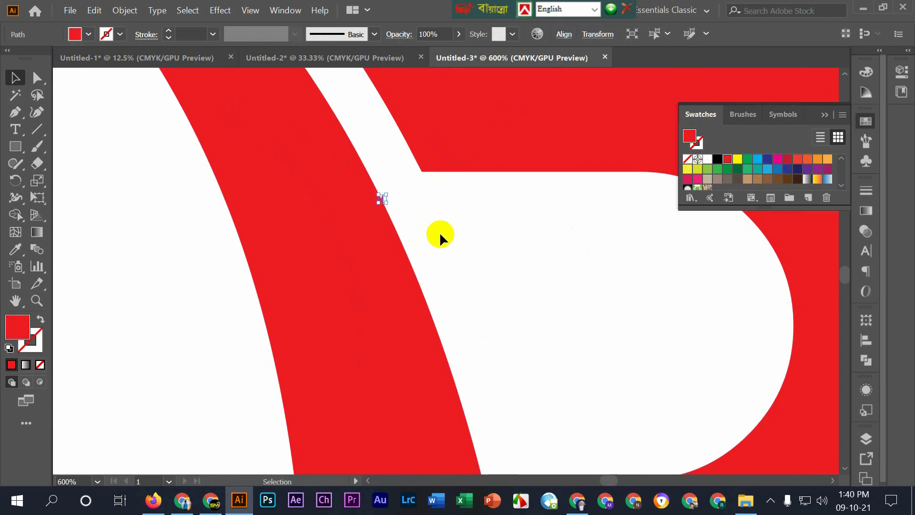
left_click(383, 196)
key("Delete")
scroll(430, 247, "down", 5)
scroll(431, 206, "up", 2)
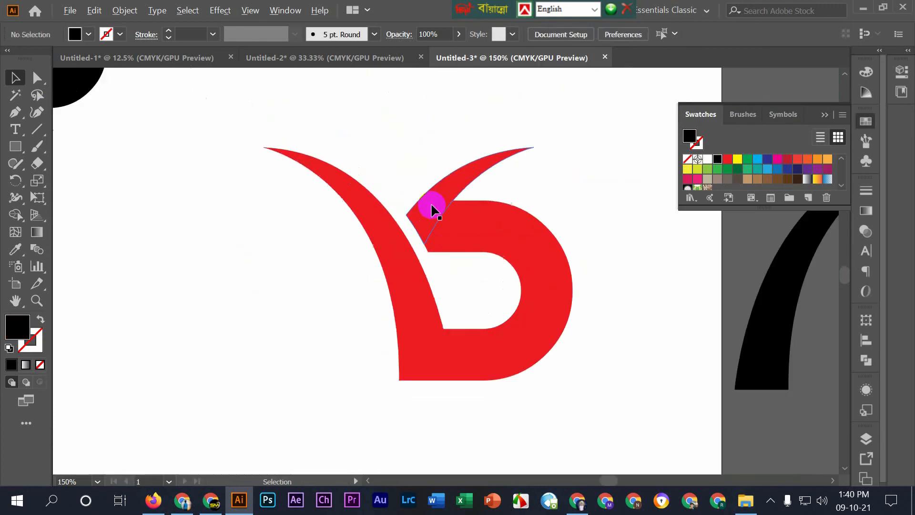
Apply Offset Path to the short mirrored horn above the D's bowl.
left_click(456, 193)
left_click(125, 10)
mouse_move(257, 306)
left_click(415, 354)
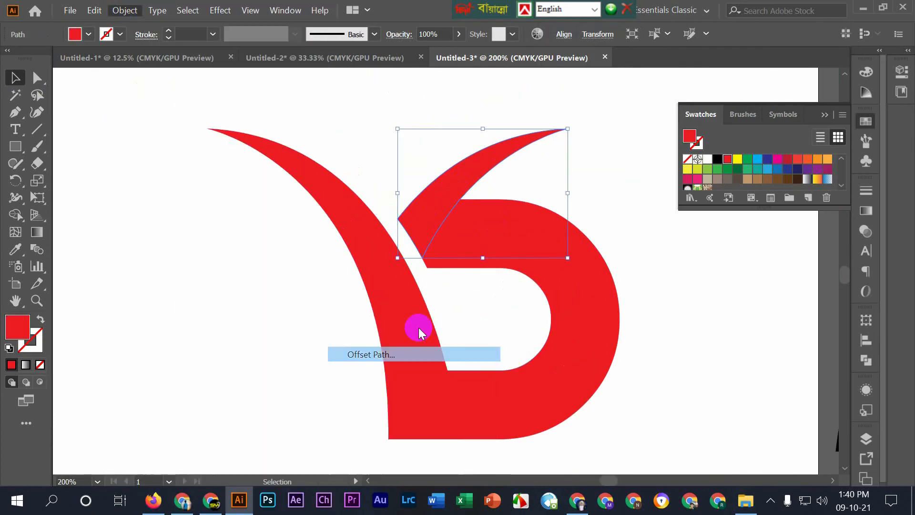
left_click(557, 225)
left_click(635, 225)
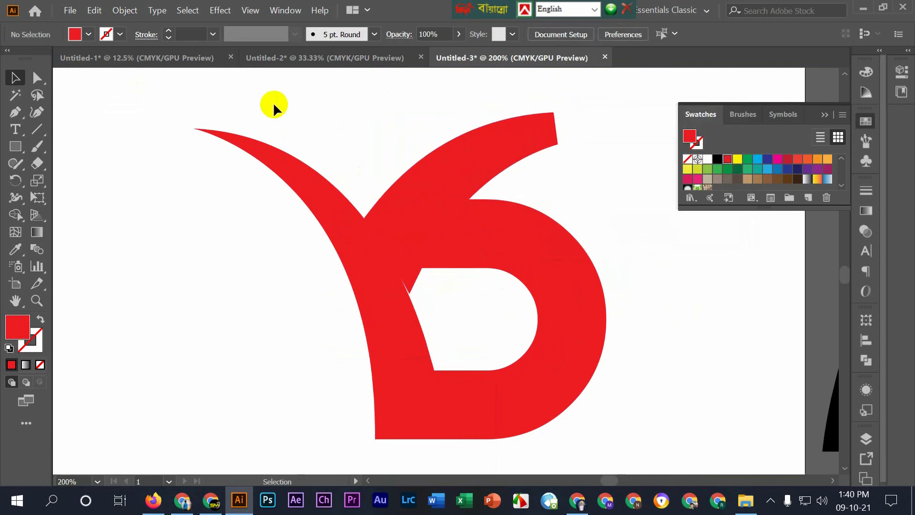
Cut the offset band around the short horn away with Shape Builder, leaving a gap between it and the D's bowl.
left_click(18, 215)
left_click_drag(458, 198, 409, 259)
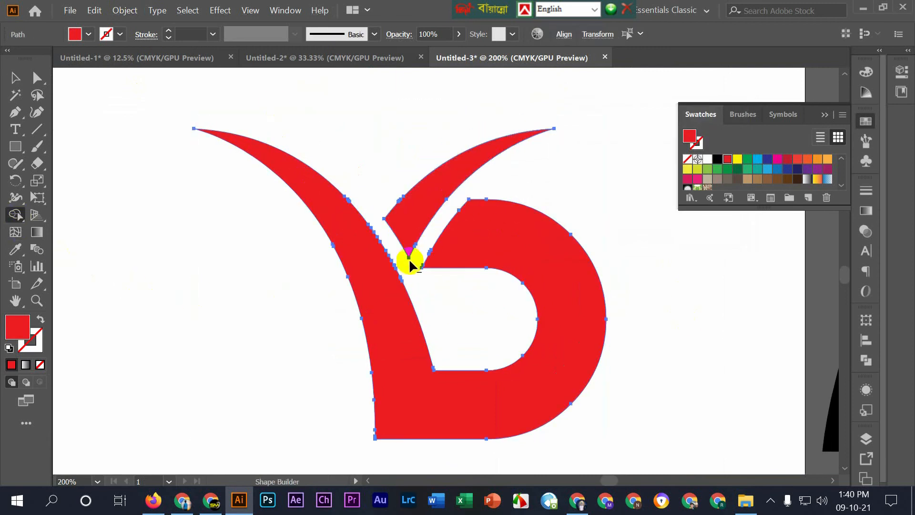
scroll(403, 263, "down", 3)
scroll(401, 266, "up", 5)
scroll(421, 233, "down", 2)
left_click(21, 78)
left_click(282, 264)
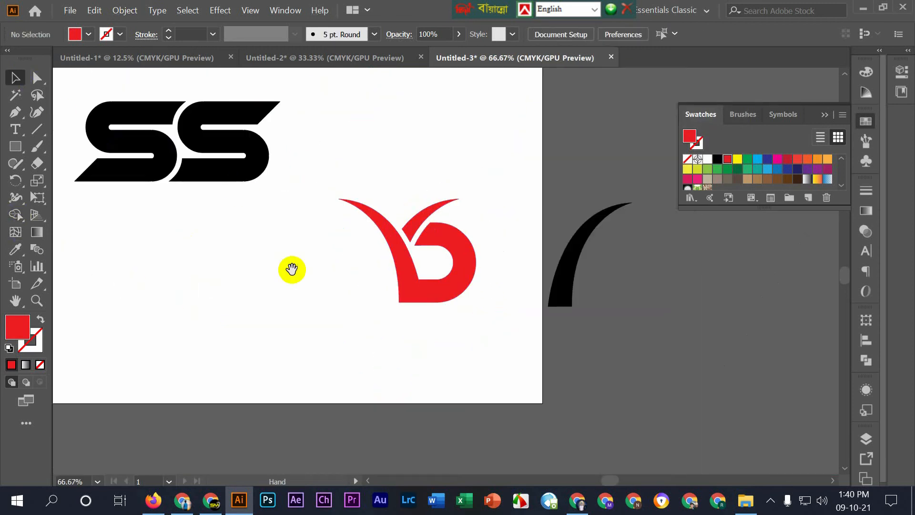
Unite all the red D and horn shapes with Pathfinder.
scroll(428, 218, "up", 1)
scroll(383, 209, "up", 2)
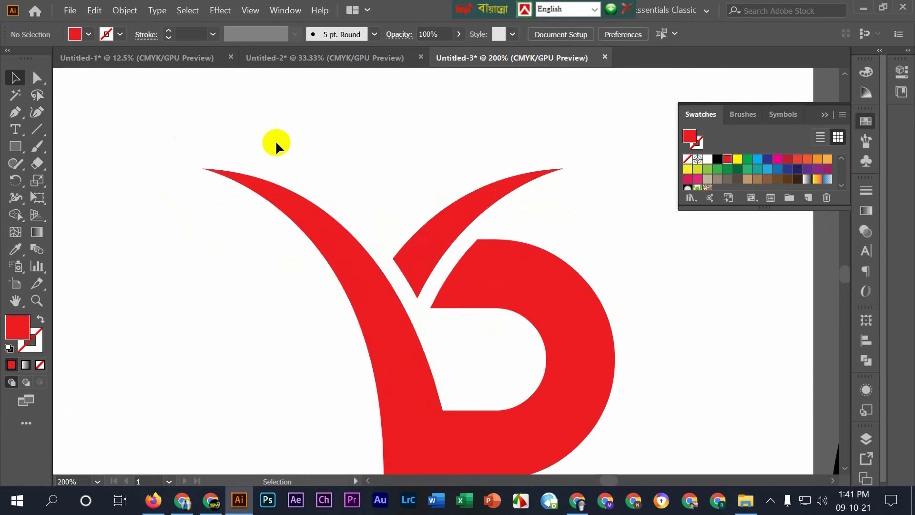
scroll(286, 149, "down", 2)
left_click_drag(229, 141, 495, 313)
scroll(390, 206, "up", 2)
scroll(552, 297, "down", 2)
left_click(861, 359)
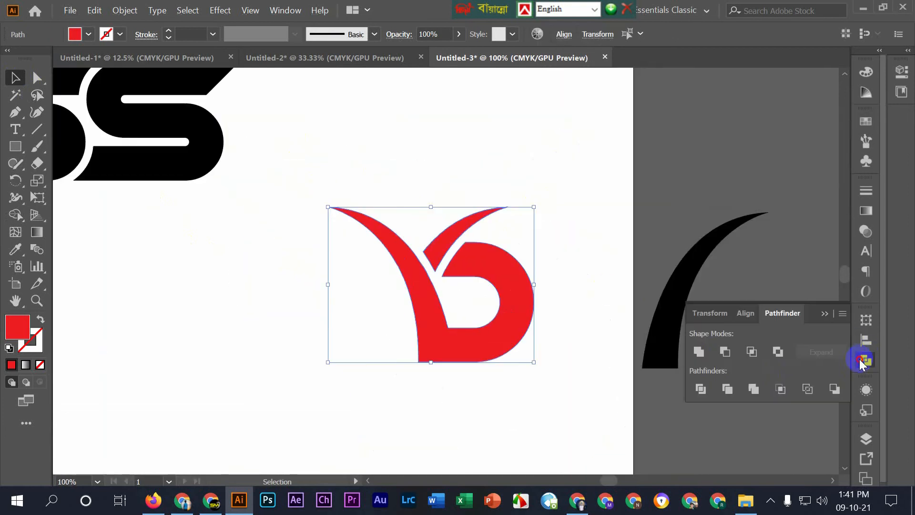
left_click(700, 352)
left_click(587, 235)
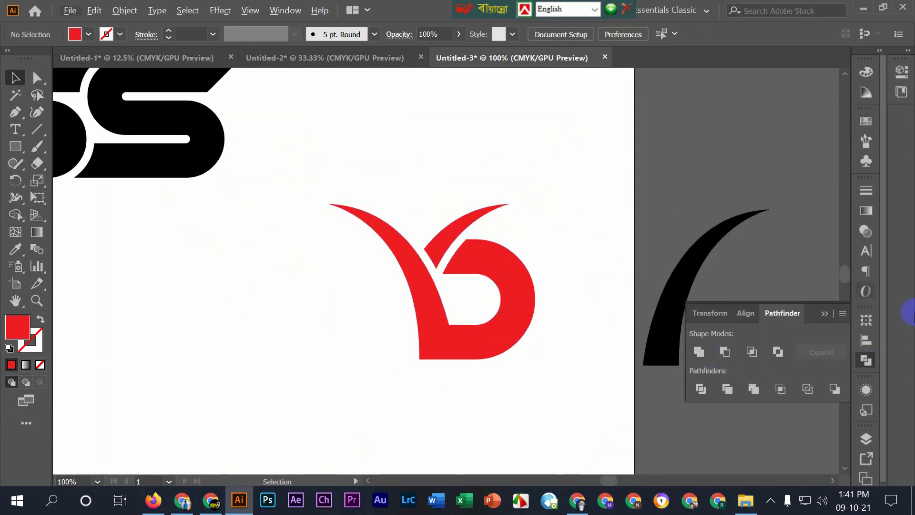
Draw a small red circle between the two horns above the D as the figure's head.
key("ctrl+=")
right_click(18, 148)
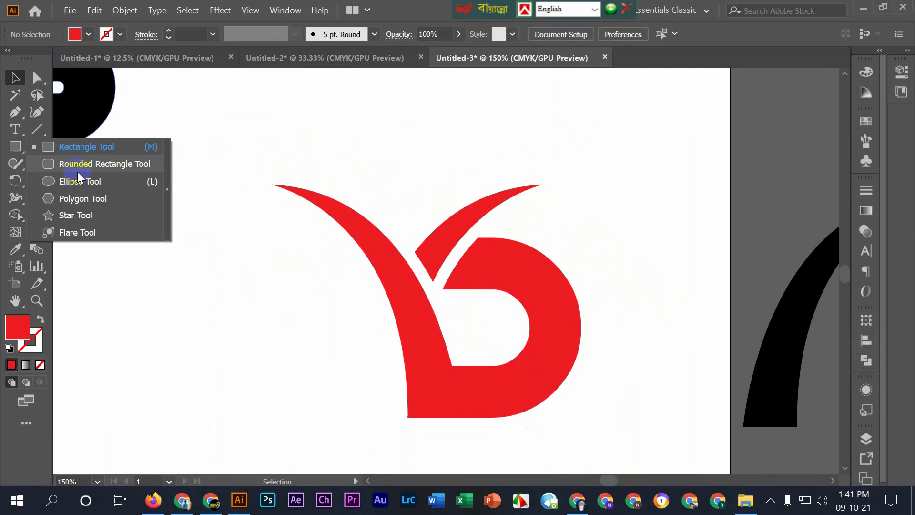
left_click(77, 178)
left_click_drag(408, 200, 419, 217)
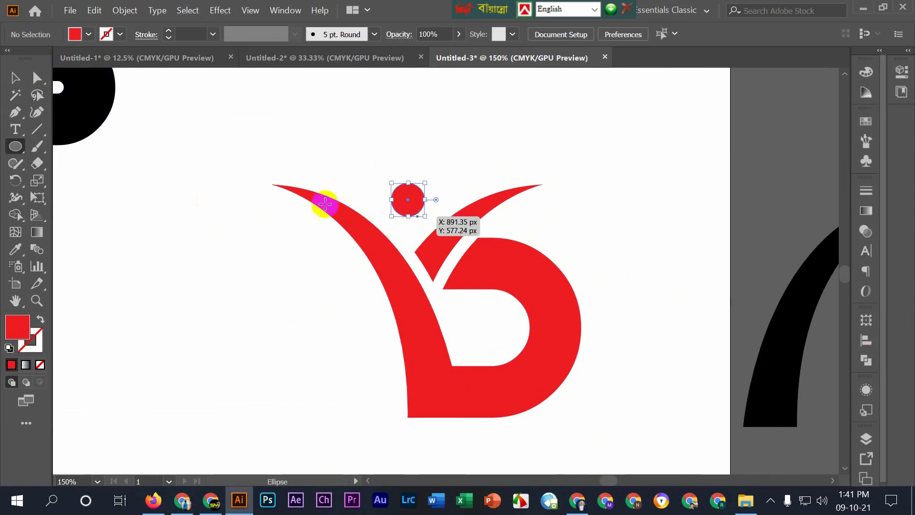
left_click(15, 78)
left_click(578, 179)
scroll(578, 181, "down", 2)
scroll(576, 214, "up", 2)
scroll(547, 242, "up", 2)
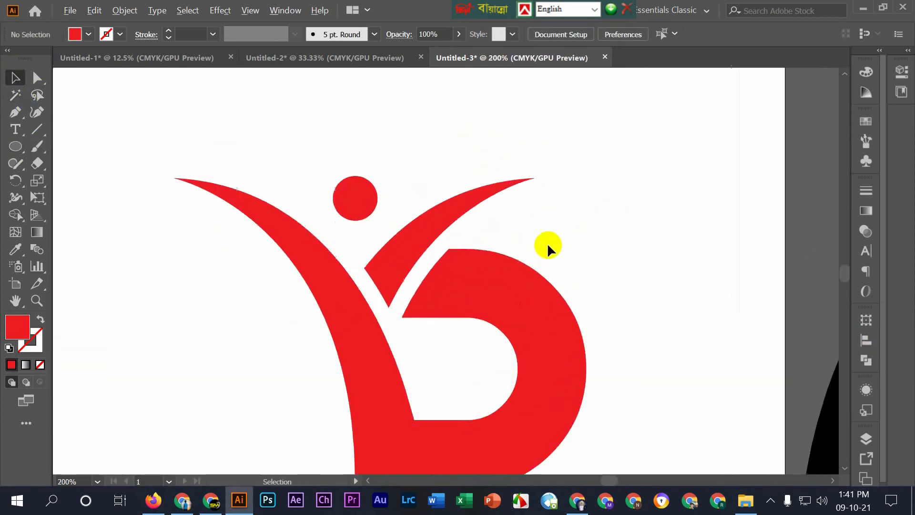
Move the red circle slightly down between the two horns.
left_click_drag(313, 193, 313, 211)
left_click(387, 147)
scroll(402, 149, "down", 2)
scroll(403, 151, "down", 2)
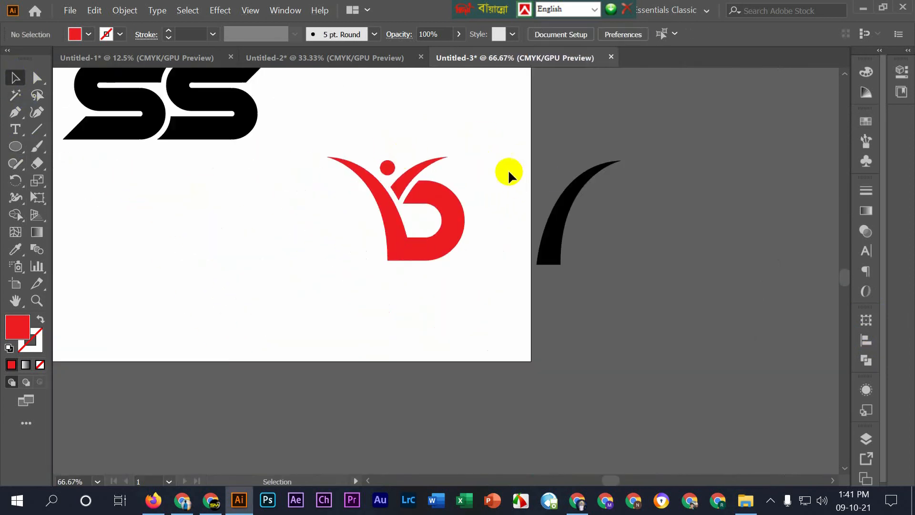
Move the red D with its circle against the second S, overlapping its upper arm and sharing its baseline.
left_click_drag(489, 312, 367, 187)
left_click(517, 212)
key("ctrl+1")
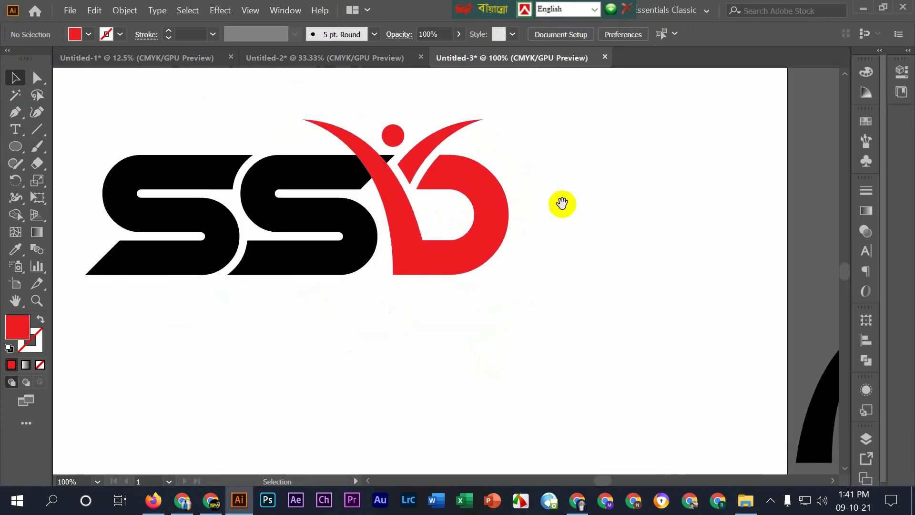
Extend the lower corner of the second S's upper arm horizontally until it lies behind the D's horn.
scroll(356, 199, "up", 2)
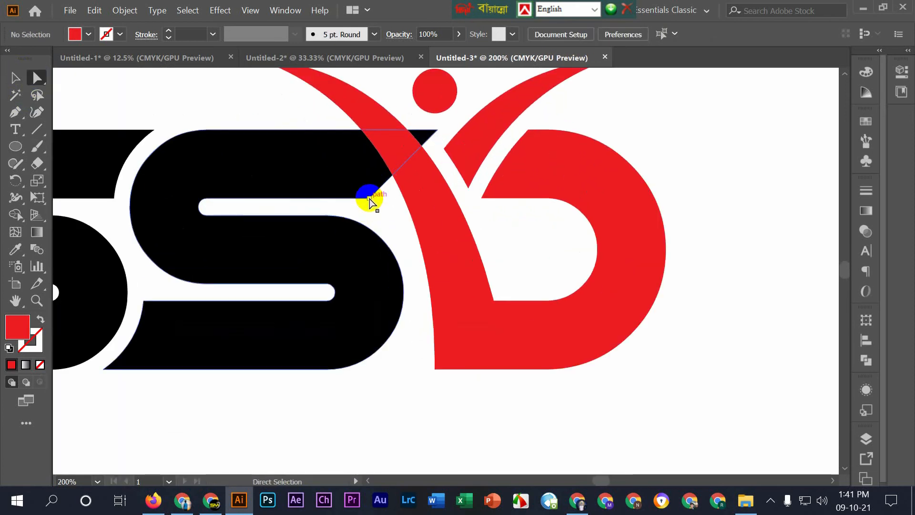
left_click_drag(370, 198, 413, 198)
left_click(15, 80)
left_click(710, 152)
scroll(705, 154, "up", 1)
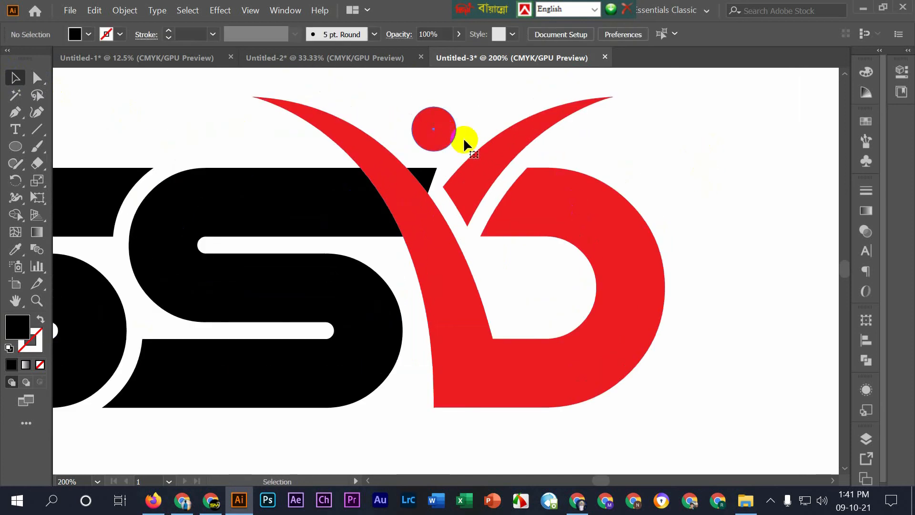
Nudge the red D four increments left toward the second S.
left_click(453, 138)
left_click(755, 212)
left_click(485, 317)
key("Left")
key("Left")
key("Left")
key("Left")
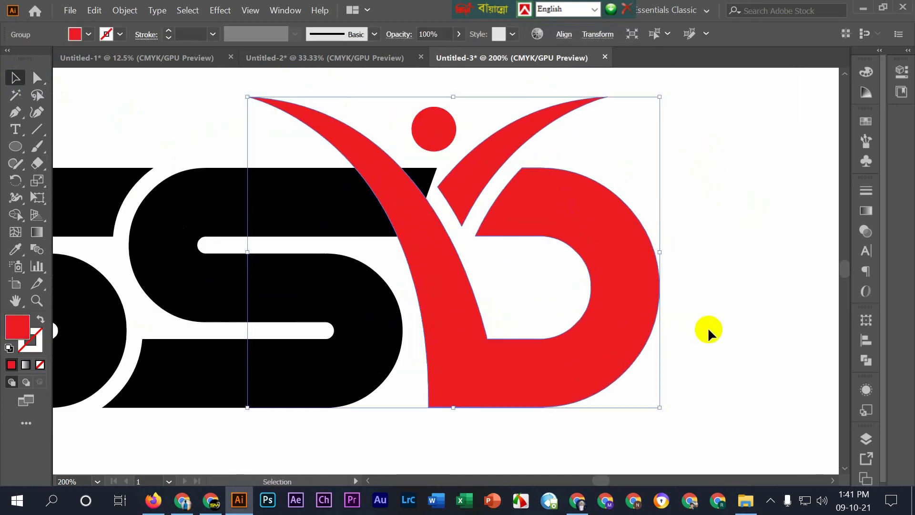
Offset the red D's path outward and select the result together with the second S and the circle.
left_click(709, 329)
scroll(693, 285, "down", 1)
left_click_drag(708, 317, 629, 292)
left_click(569, 258)
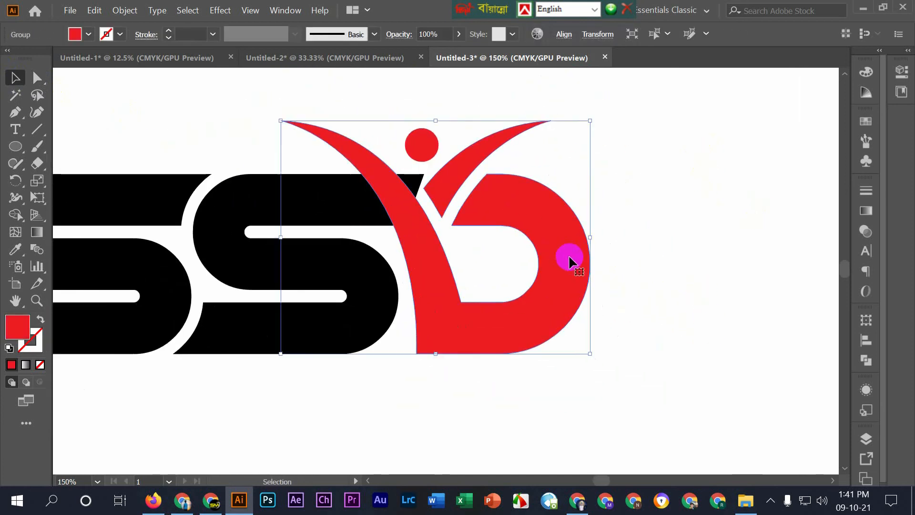
left_click(124, 13)
mouse_move(213, 306)
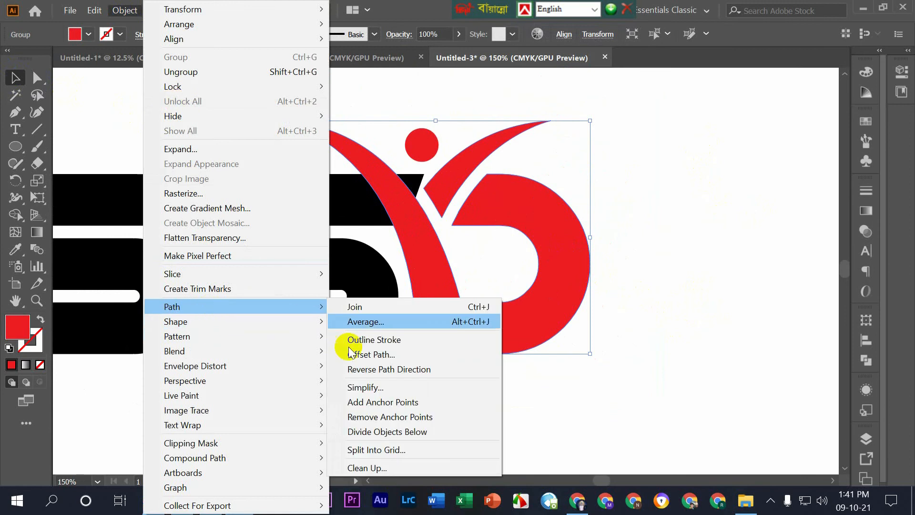
left_click(351, 353)
left_click(598, 225)
left_click(655, 226)
left_click_drag(240, 88, 612, 385)
Cut an even gap between the second S and the D with Shape Builder, removing the surplus offset areas.
left_click(18, 215)
left_click(374, 198, "alt")
left_click(350, 168, "alt")
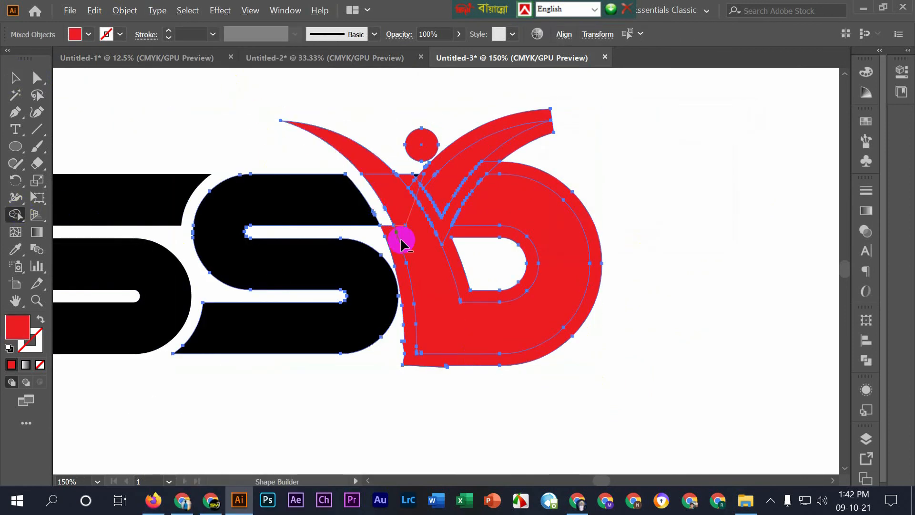
left_click(397, 238, "alt")
scroll(433, 213, "up", 2)
left_click_drag(397, 158, 443, 236)
left_click(482, 256, "alt")
left_click(426, 130, "alt")
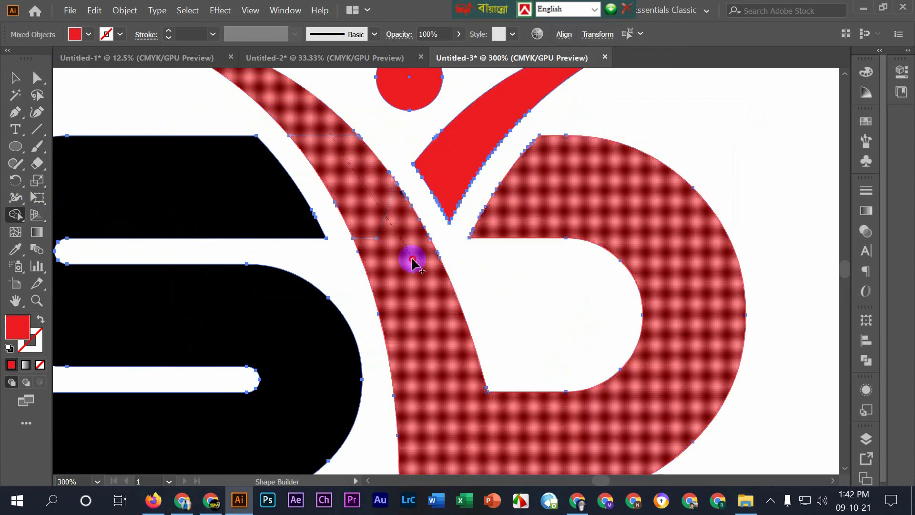
scroll(461, 205, "down", 6)
left_click(15, 79)
left_click(485, 193)
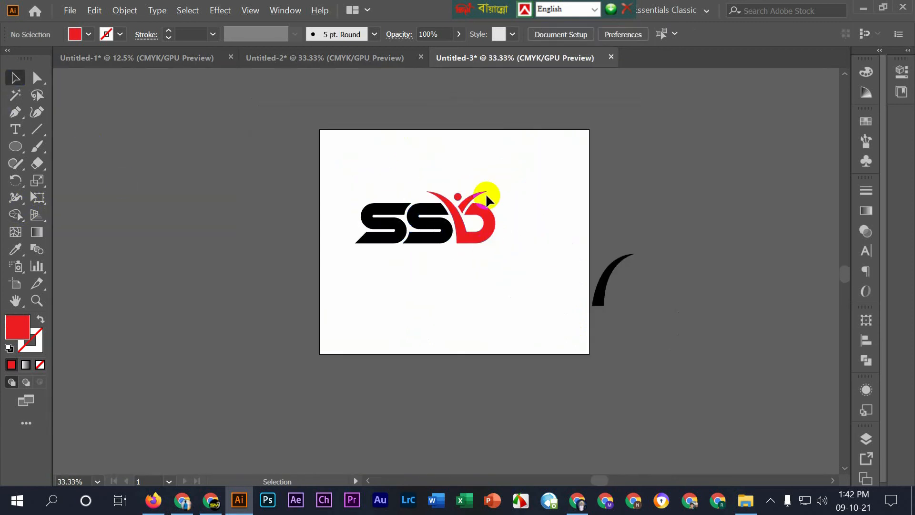
Examine the whole SSD logo and the spacing between its letters up close and from a distance.
scroll(486, 193, "up", 2)
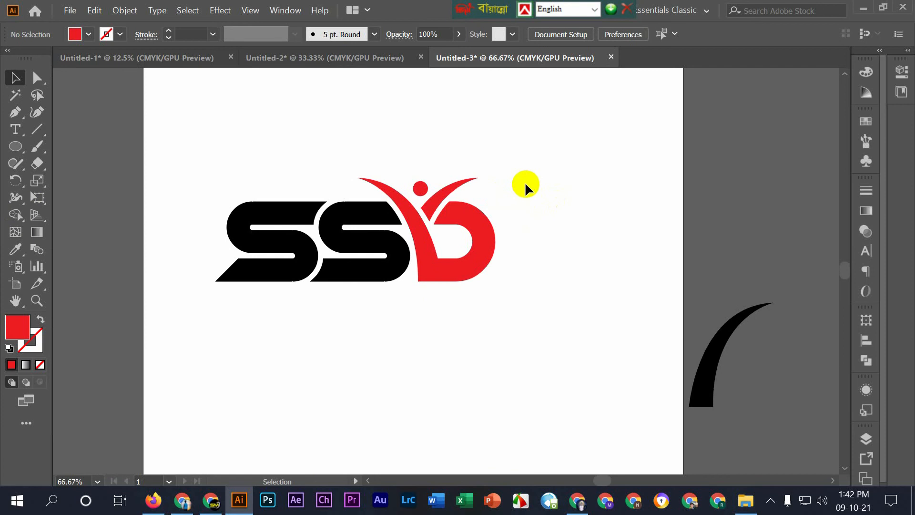
scroll(532, 207, "down", 2)
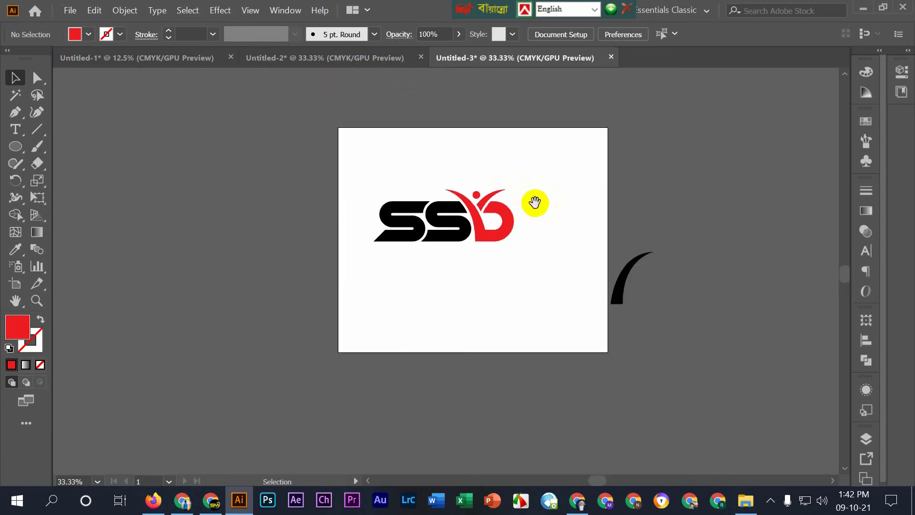
scroll(534, 206, "up", 1)
left_click_drag(535, 202, 598, 212)
scroll(564, 203, "down", 2)
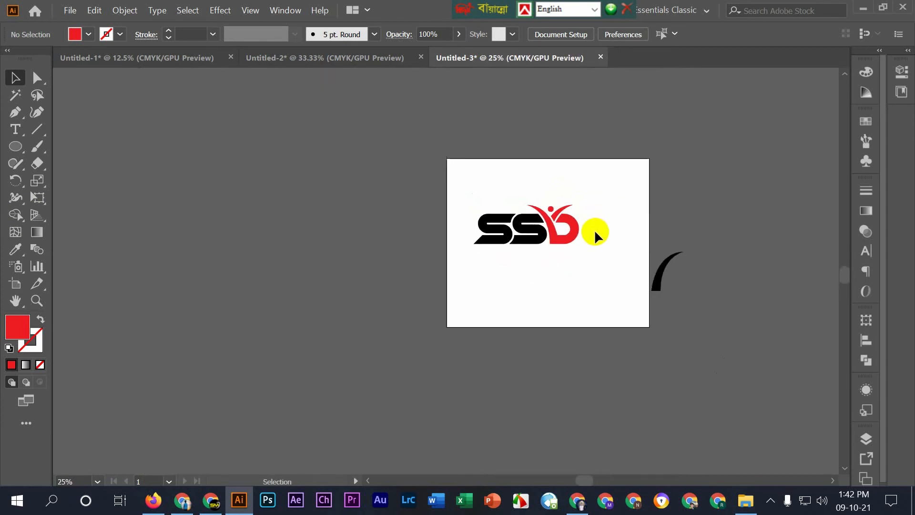
scroll(596, 232, "up", 2)
scroll(577, 202, "up", 1)
scroll(562, 201, "up", 1)
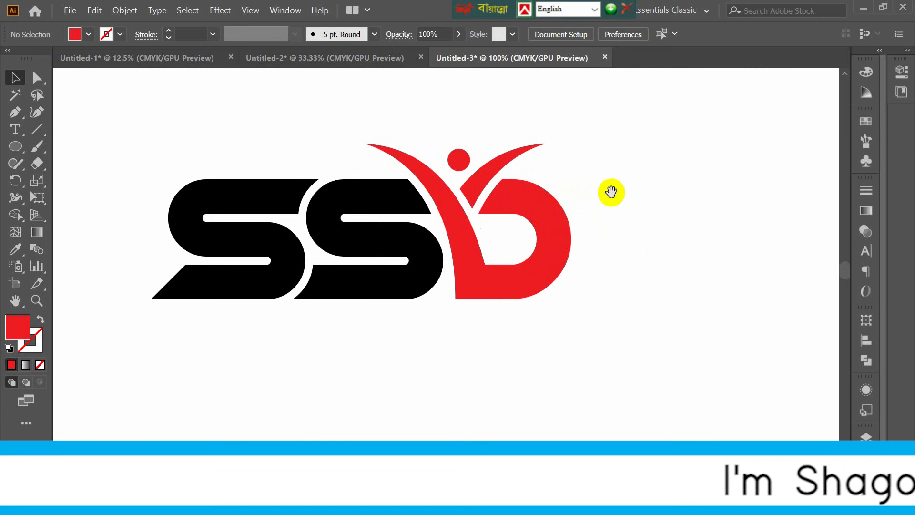
scroll(609, 193, "down", 1)
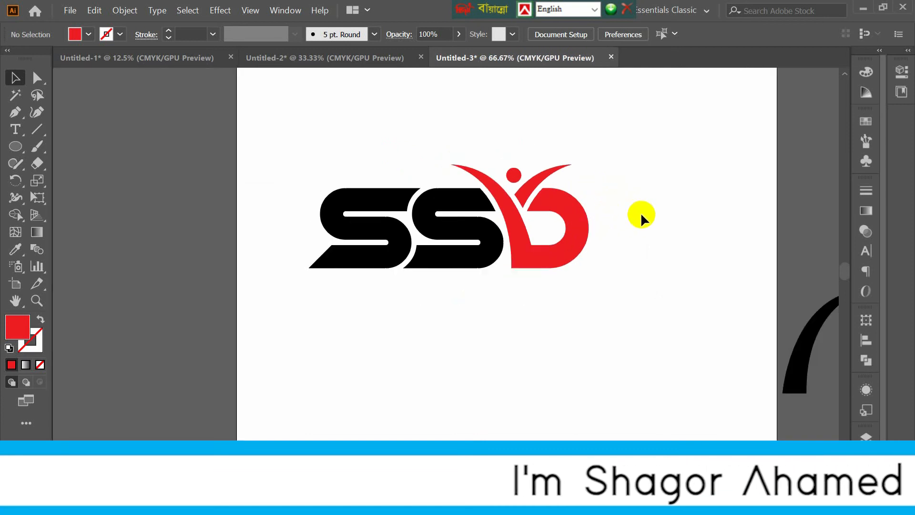
Undo the Shape Builder cuts, the path offset and the last nudges of the red D.
key("ctrl+z")
key("ctrl+z")
key("ctrl+z")
key("ctrl+z")
key("ctrl+z")
key("ctrl+z")
key("ctrl+z")
key("ctrl+z")
key("ctrl+z")
key("ctrl+z")
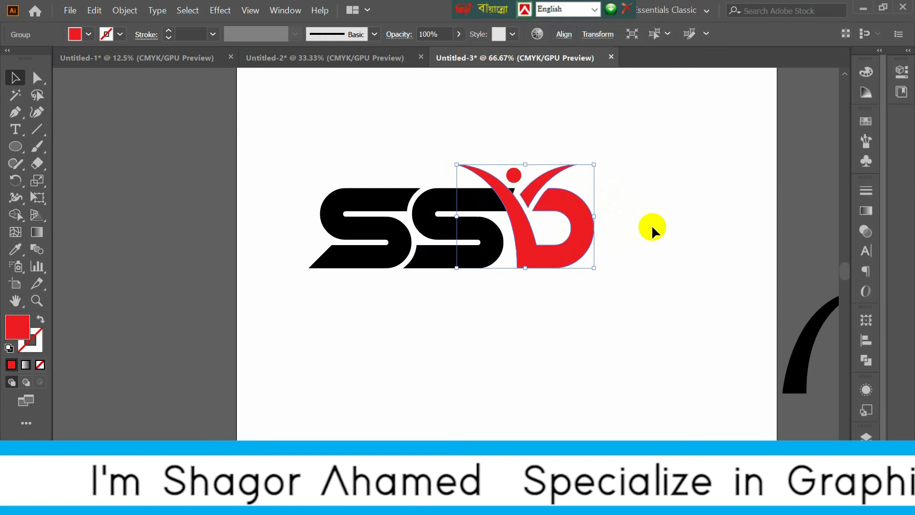
key("ctrl+z")
key("ctrl+z")
key("ctrl+z")
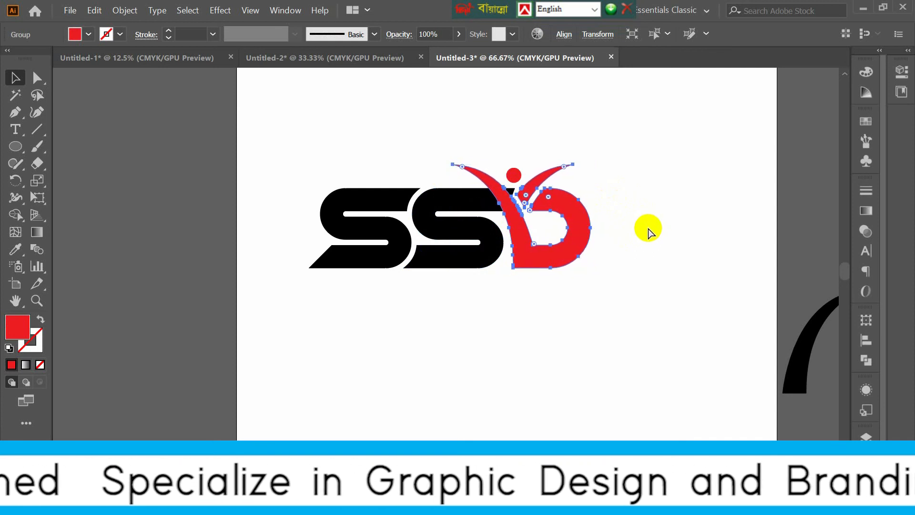
Nudge the red D slightly right to widen its gap from the second S.
key("ctrl+plus")
key("ctrl+plus")
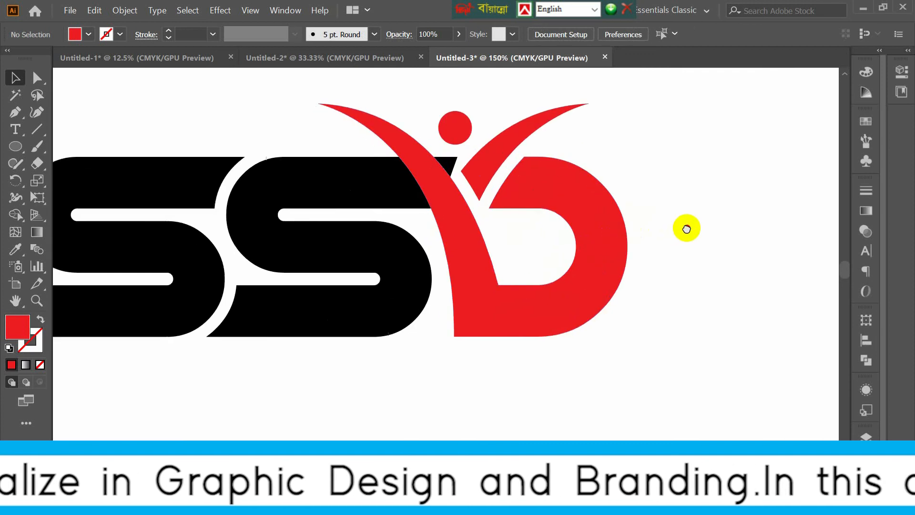
key("Right")
key("Right")
key("Right")
key("Right")
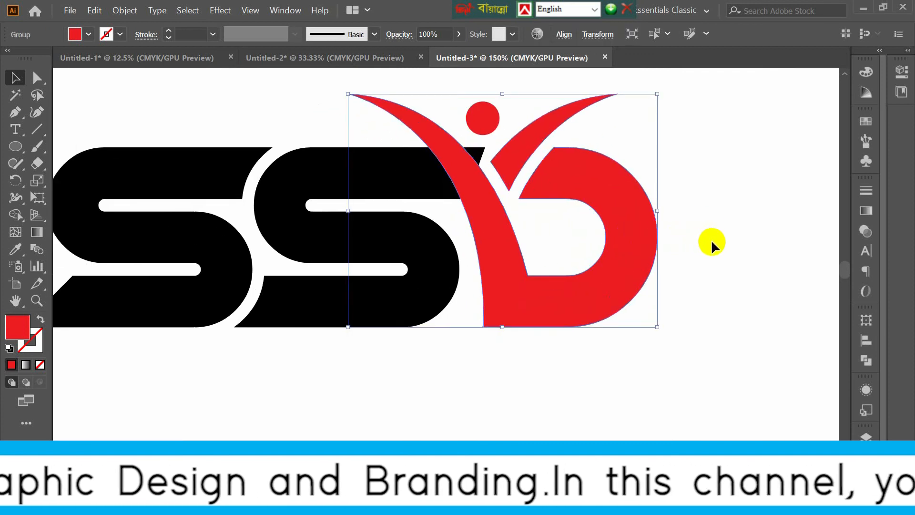
left_click(628, 241)
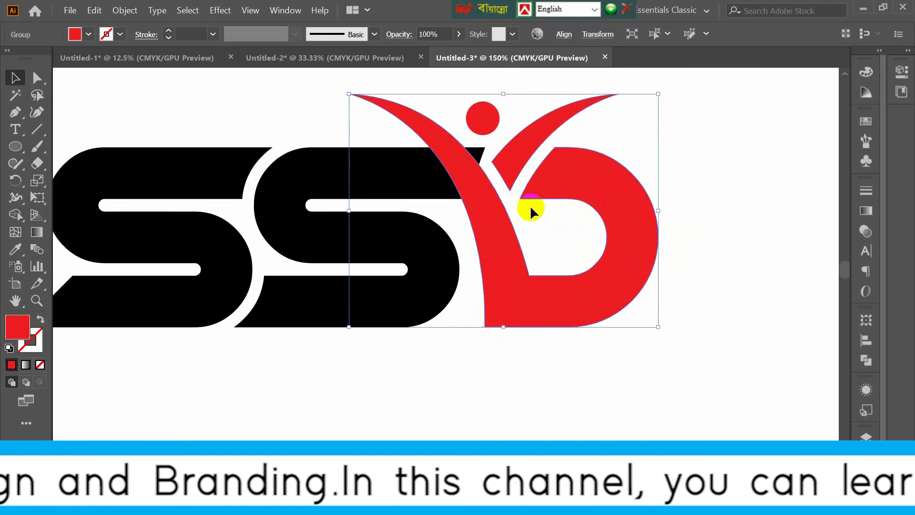
Offset the repositioned red D's path outward and add the second S to the selection.
left_click(125, 10)
mouse_move(302, 307)
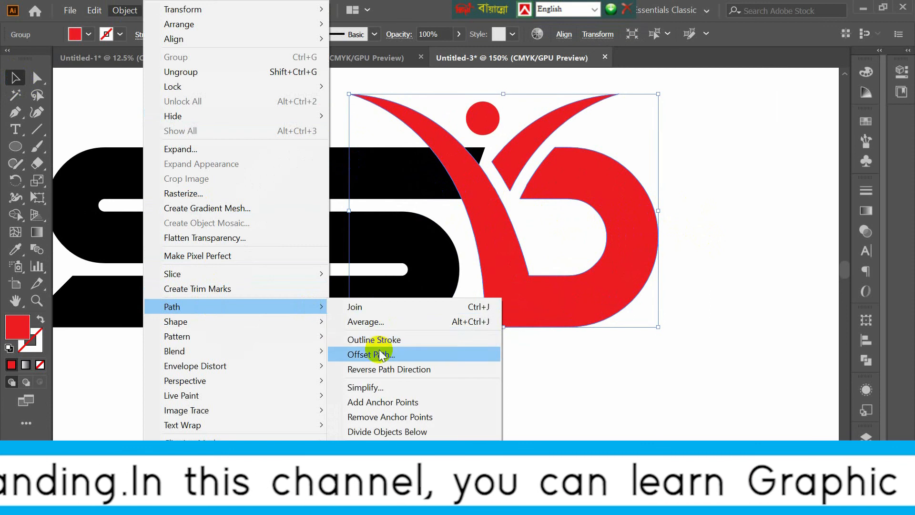
left_click(378, 351)
left_click(557, 224)
left_click(626, 228)
left_click(385, 308, "shift")
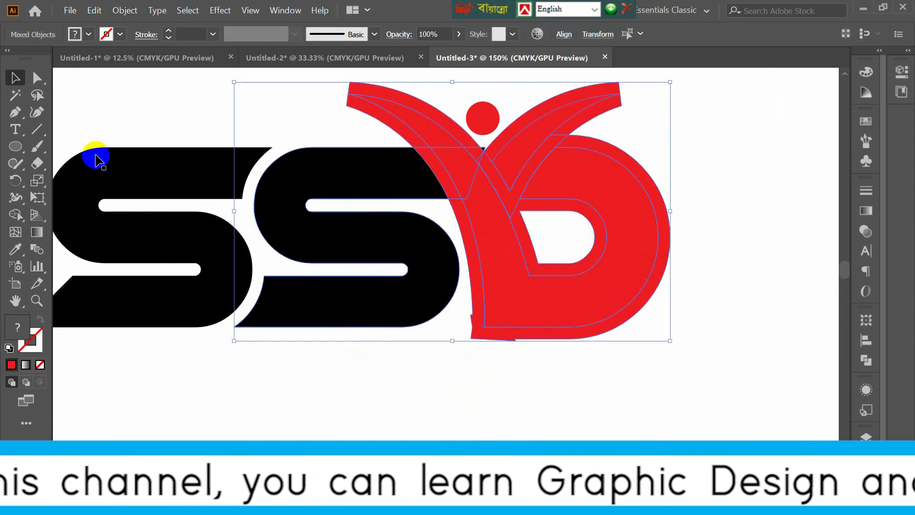
Remove the offset areas around the D and horns with Shape Builder, trimming the second S's upper arm along the horn.
left_click(16, 214)
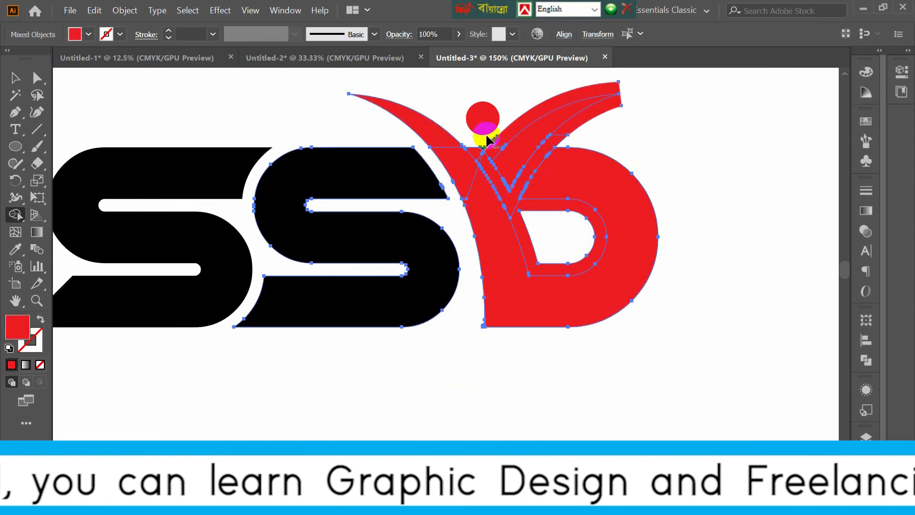
left_click(496, 181, "alt")
scroll(536, 156, "up", 2)
left_click(586, 113, "alt")
scroll(425, 136, "up", 2)
left_click(435, 150, "alt")
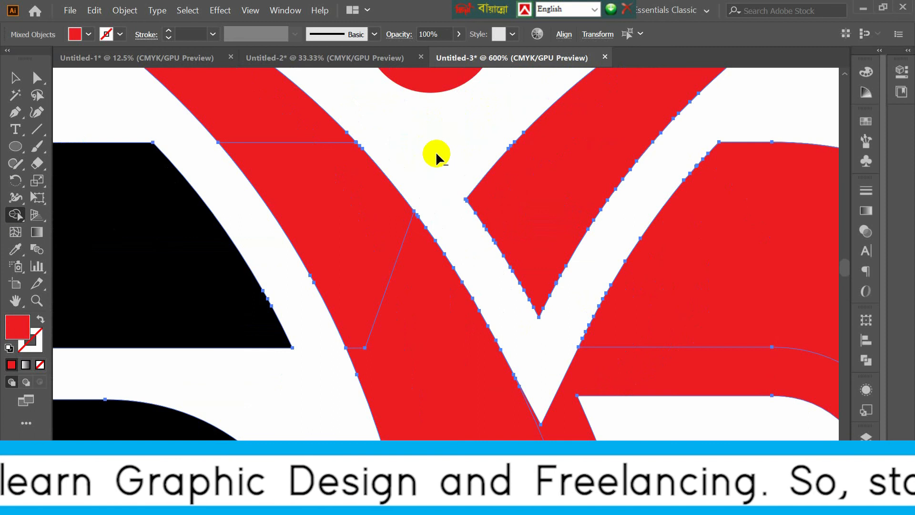
left_click_drag(318, 131, 447, 338)
scroll(447, 334, "down", 4)
left_click(521, 305, "alt")
scroll(515, 286, "down", 1)
left_click(22, 77)
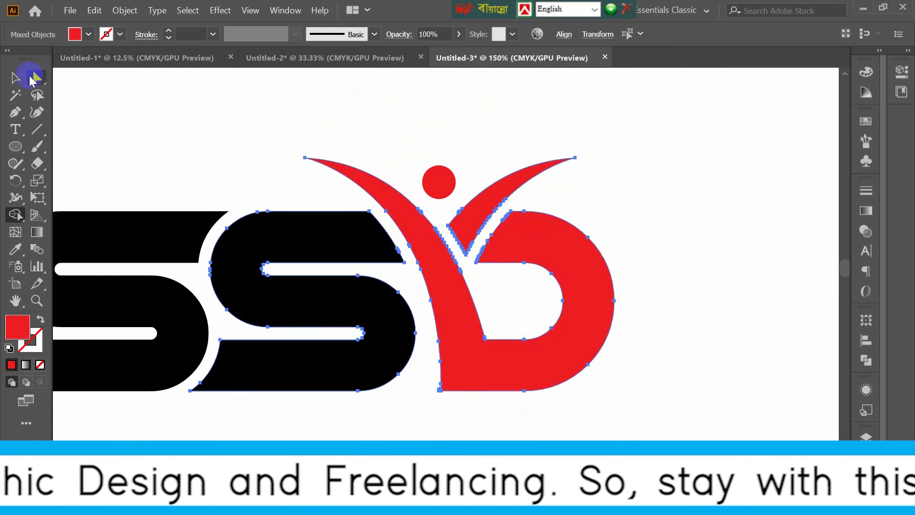
left_click(136, 90)
Enlarge the red circle slightly between the two horns.
scroll(477, 167, "up", 2)
scroll(586, 196, "down", 2)
left_click(474, 182)
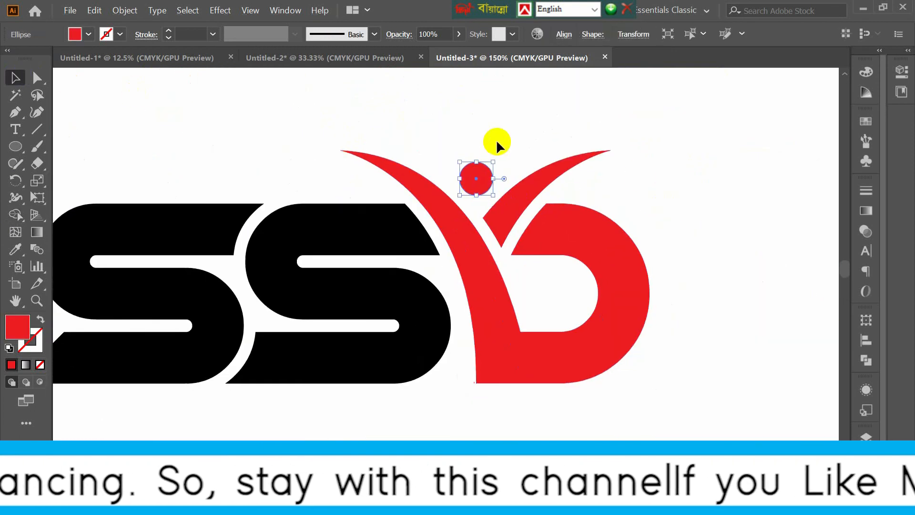
scroll(483, 148, "up", 2)
left_click_drag(504, 165, 509, 159)
left_click(528, 138)
scroll(528, 138, "down", 2)
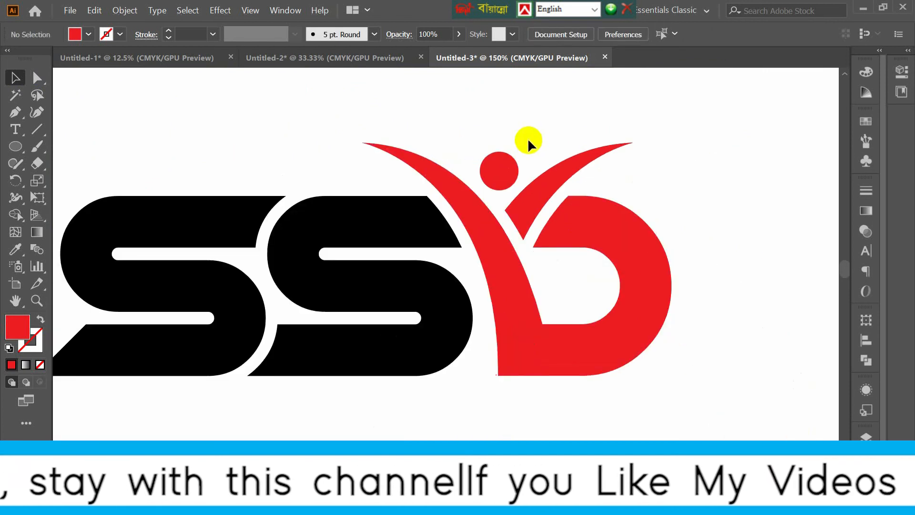
Fill the first S with the light green swatch.
scroll(662, 177, "down", 2)
left_click_drag(704, 193, 665, 197)
left_click(431, 195)
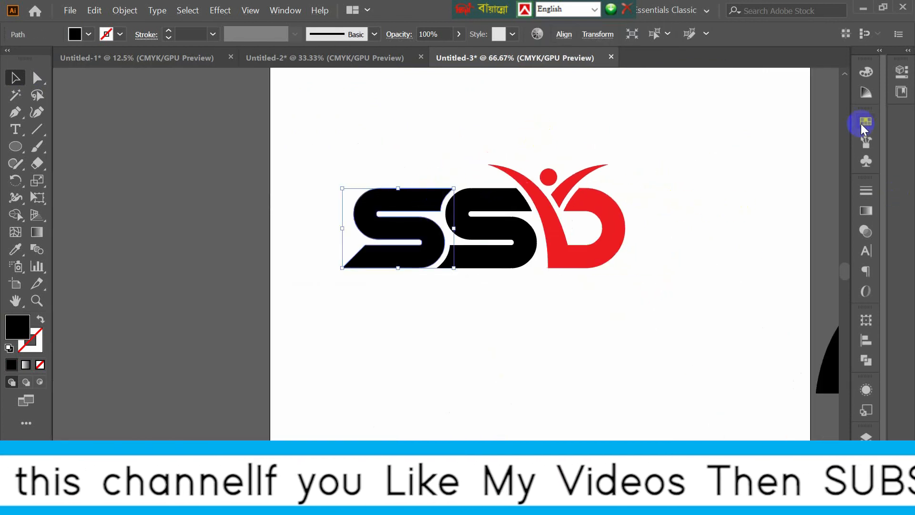
left_click(865, 123)
left_click(708, 171)
key("ctrl+shift+a")
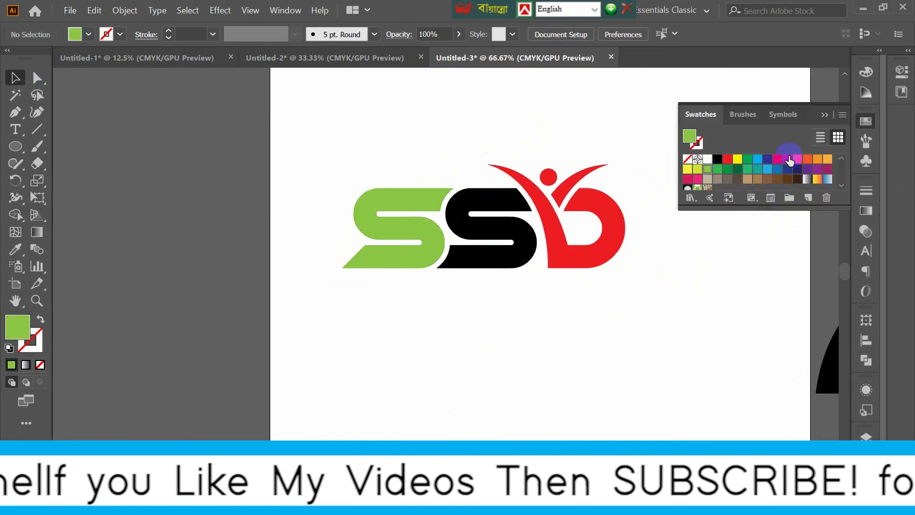
left_click(825, 116)
Apply the first S's light green fill to the second S, the D and the circle with the Eyedropper.
left_click(523, 204)
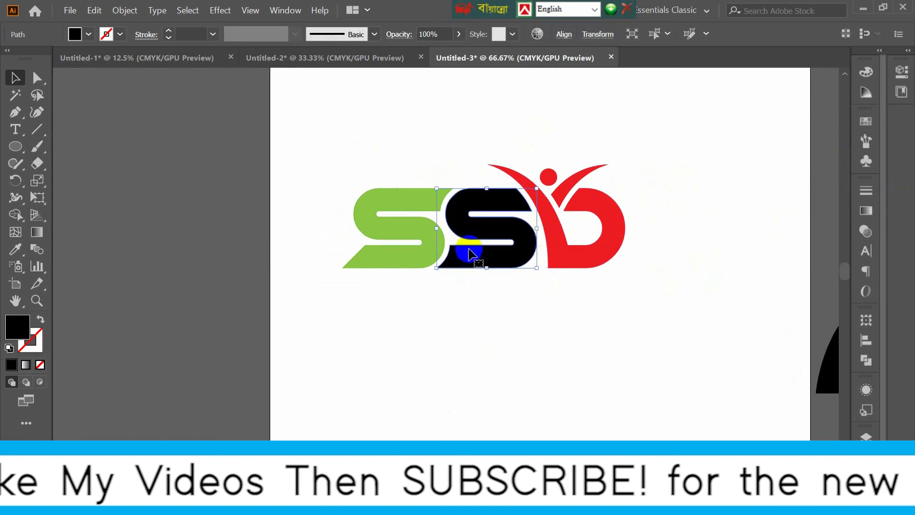
key("i")
left_click(414, 214)
left_click_drag(367, 148, 541, 268)
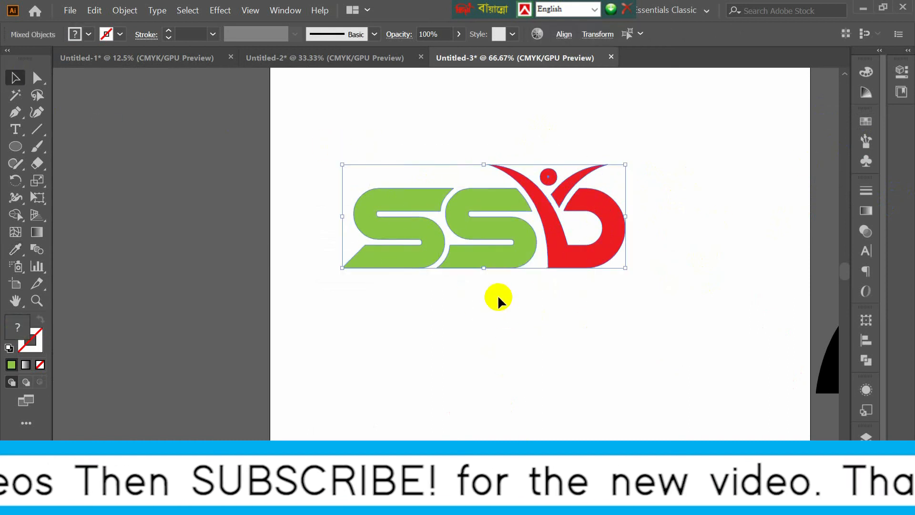
key("i")
left_click(510, 202)
left_click(17, 78)
left_click(143, 228)
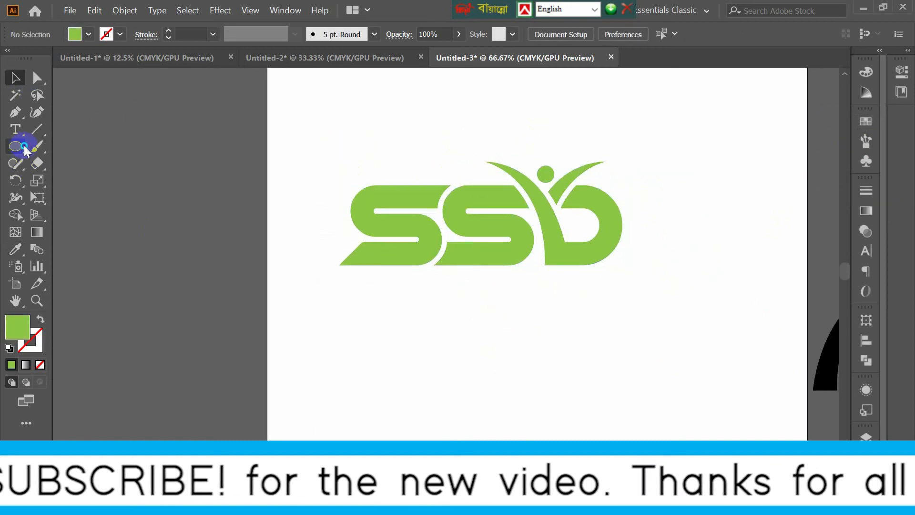
Draw a small green rectangle below the logo and place a copy of it to the right.
mouse_move(24, 150)
left_mouse_down()
mouse_move(127, 159)
mouse_move(95, 147)
left_mouse_up()
scroll(364, 284, "down", 2)
mouse_move(357, 283)
left_mouse_down()
mouse_move(419, 323)
mouse_move(436, 304)
mouse_move(494, 304)
left_mouse_up()
left_click(14, 75)
left_click(469, 292)
left_click(575, 337)
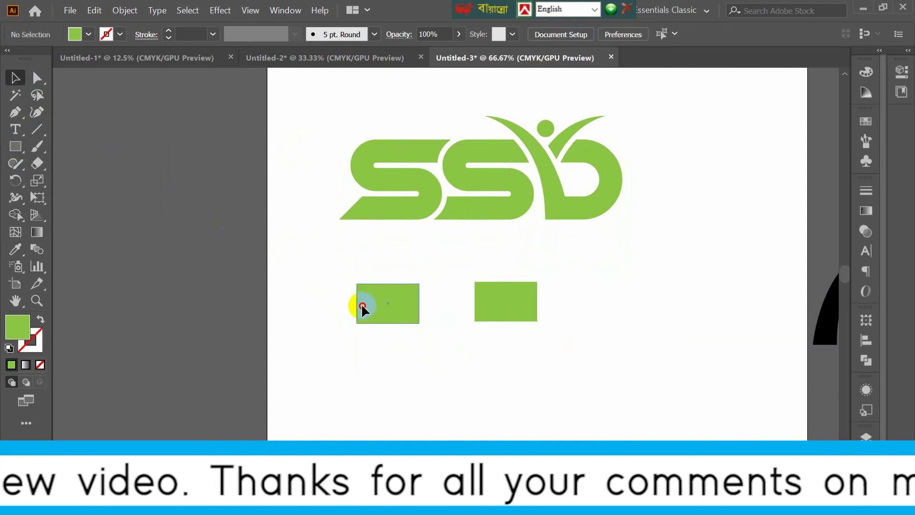
Fill the left rectangle with a linear gradient running from dark green to light green.
left_click(363, 305)
left_click(867, 211)
left_click(700, 209)
double_click(697, 318)
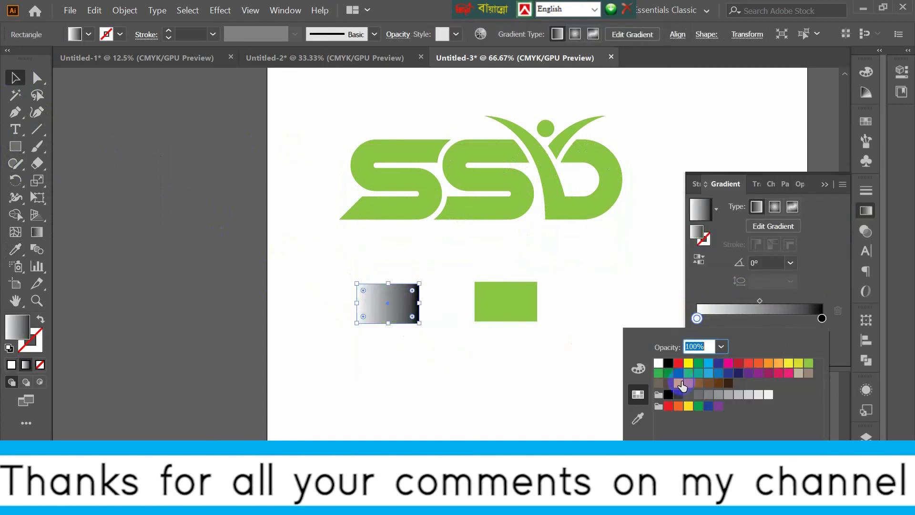
left_click(669, 374)
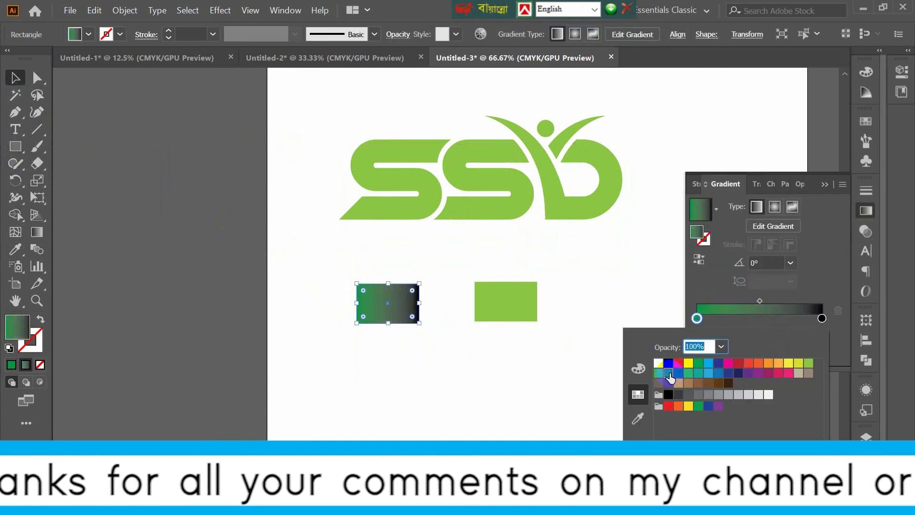
left_click(810, 363)
Redirect the left rectangle's gradient diagonally from its upper-left to its lower-right corner, at about -42°.
left_click(37, 232)
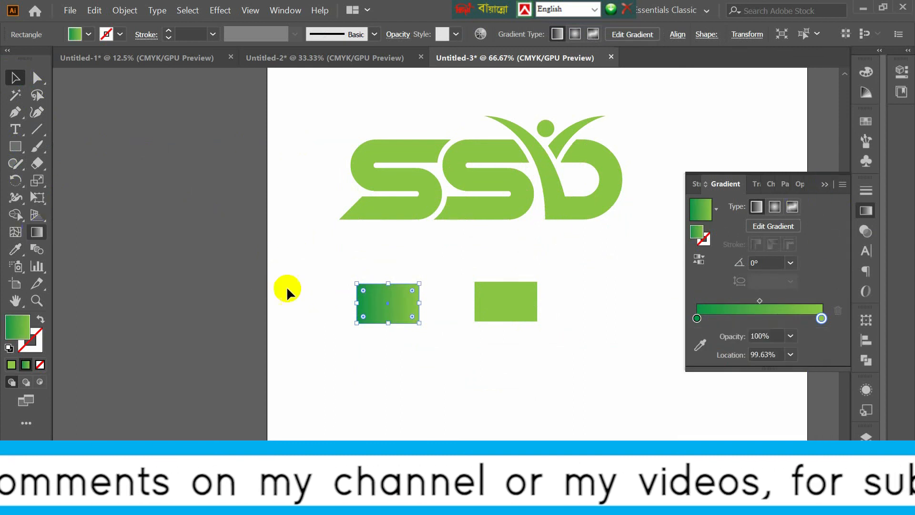
left_click(36, 232)
left_click_drag(359, 265, 460, 394)
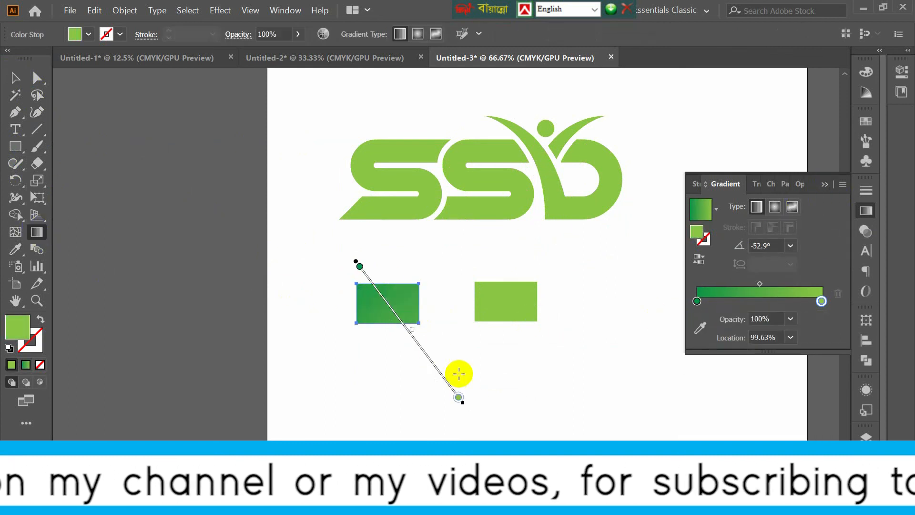
key("ctrl+plus")
key("ctrl+plus")
key("ctrl+plus")
left_click_drag(268, 173, 449, 339)
scroll(539, 391, "down", 3)
Apply the left rectangle's dark-to-light green gradient to the first and second S with the Eyedropper.
left_click(18, 82)
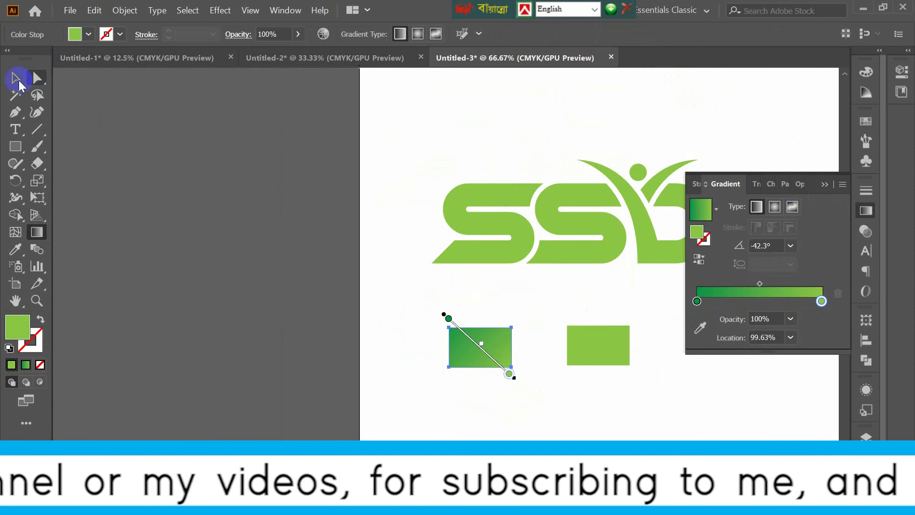
left_click(321, 273)
scroll(450, 311, "up", 1)
left_click(417, 191)
key("i")
left_click(401, 337)
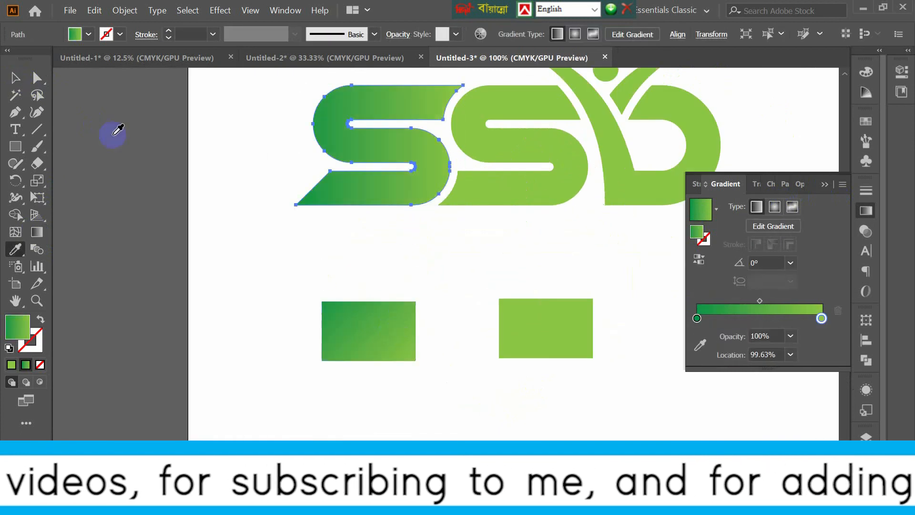
left_click(477, 189)
key("i")
left_click(417, 182)
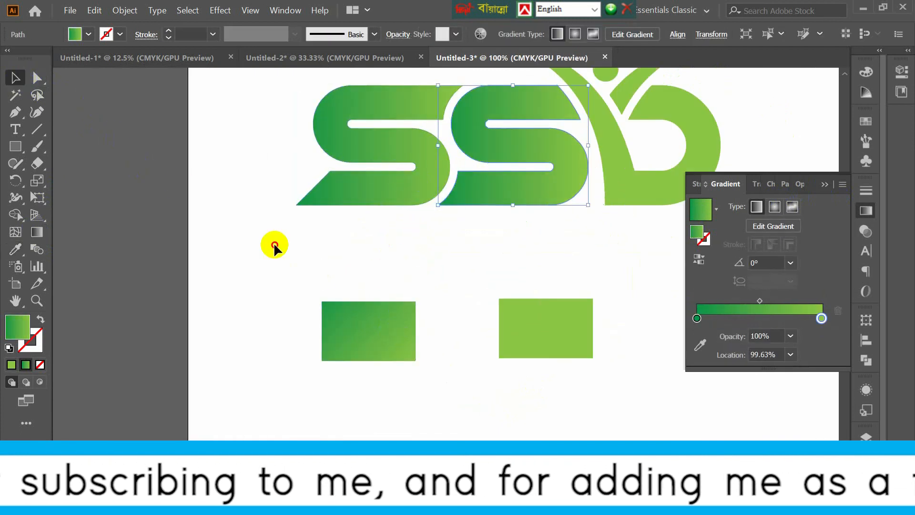
Apply the S letters' dark-to-light green gradient to the D and human-figure shape with the Eyedropper.
left_click(598, 177)
key("i")
scroll(422, 185, "up", 1)
left_click(423, 185)
left_click(21, 84)
left_click(143, 102)
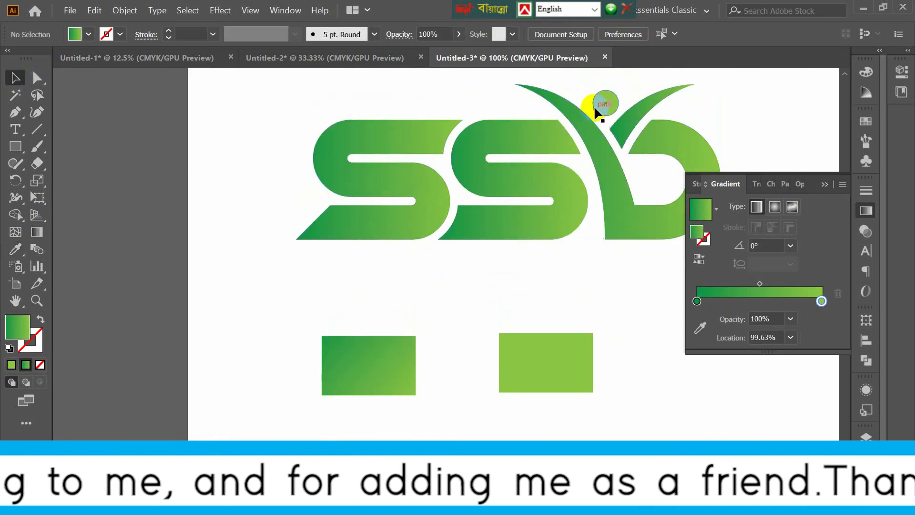
Apply the same green gradient to the figure's round head with the Eyedropper.
left_click(601, 105)
key("i")
left_click(534, 138)
left_click(21, 82)
left_click(143, 112)
scroll(376, 201, "down", 2)
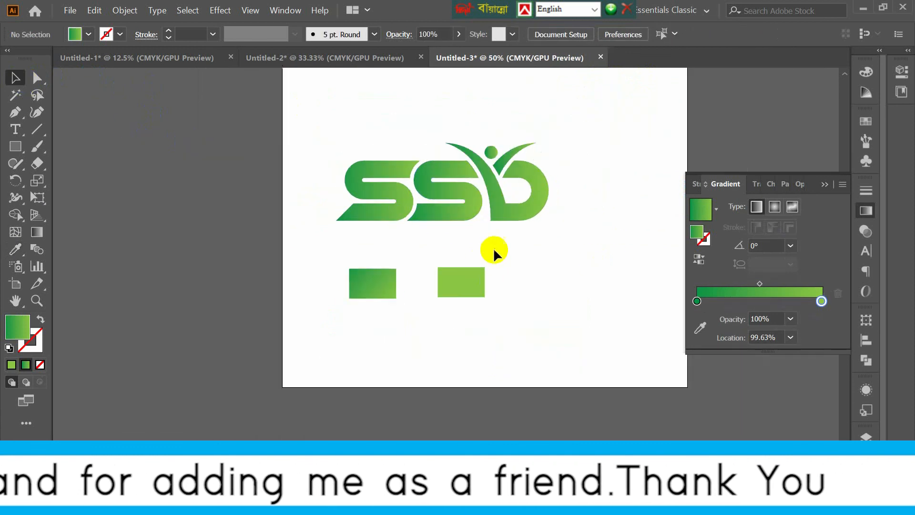
Move the two green sample rectangles off the artboard to its lower left.
left_click_drag(567, 303, 567, 300)
left_click(825, 184)
left_click_drag(498, 340, 498, 340)
left_click_drag(310, 246, 517, 338)
left_click_drag(454, 286, 219, 355)
left_click(757, 253)
left_click_drag(594, 259, 644, 293)
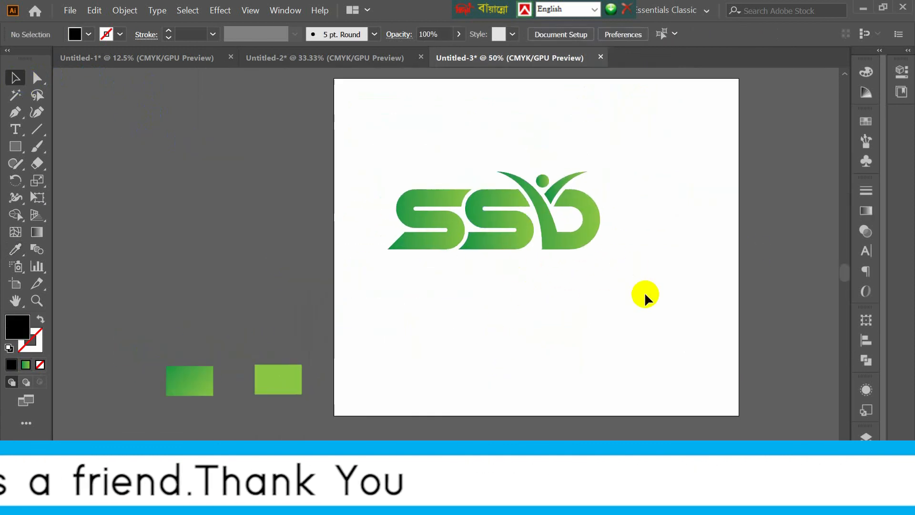
scroll(643, 286, "up", 1)
left_click_drag(354, 146, 630, 307)
left_click_drag(346, 123, 703, 347)
left_click(642, 357)
scroll(639, 363, "down", 2)
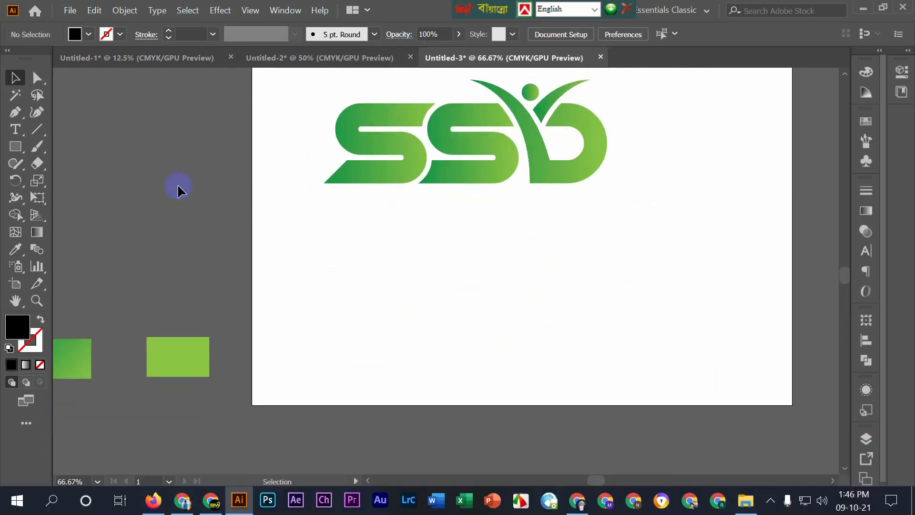
scroll(178, 184, "down", 1)
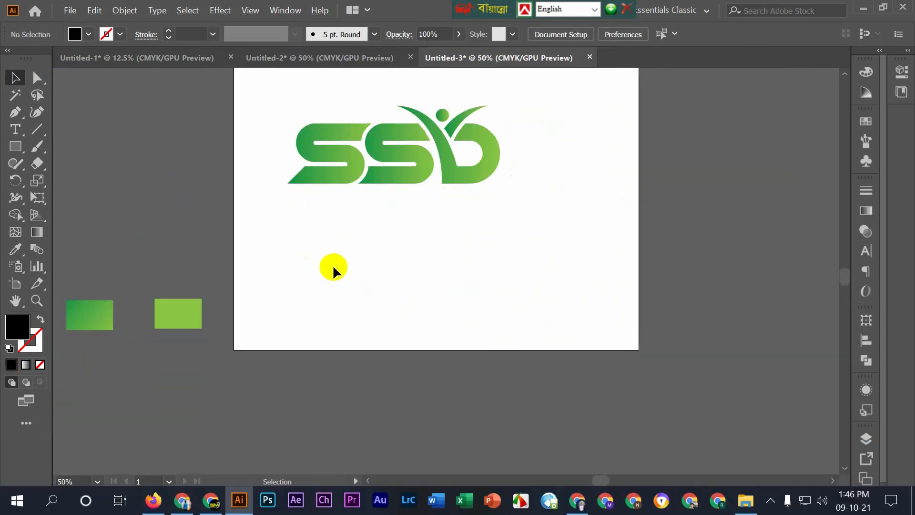
Set the font of the "SHODDY SOCIETY" text to Qualy Bold.
left_click_drag(408, 286, 372, 261)
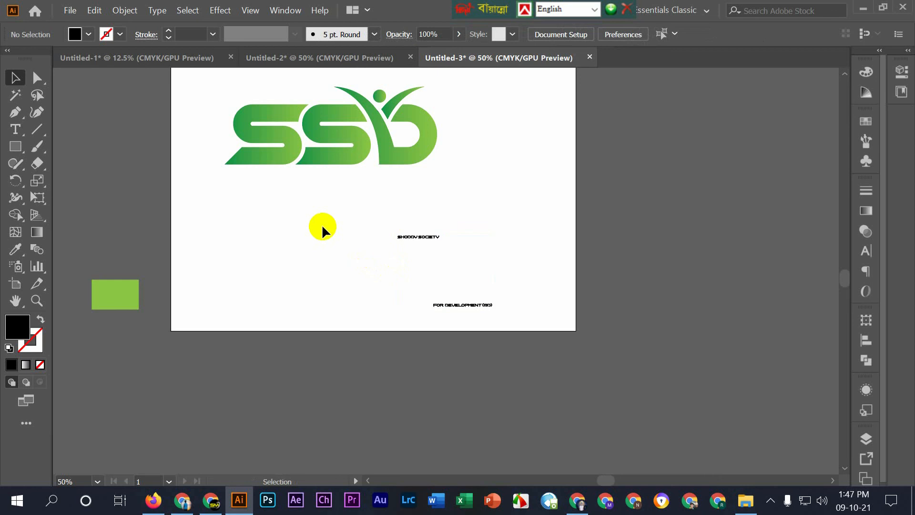
left_click(422, 240)
left_click(867, 251)
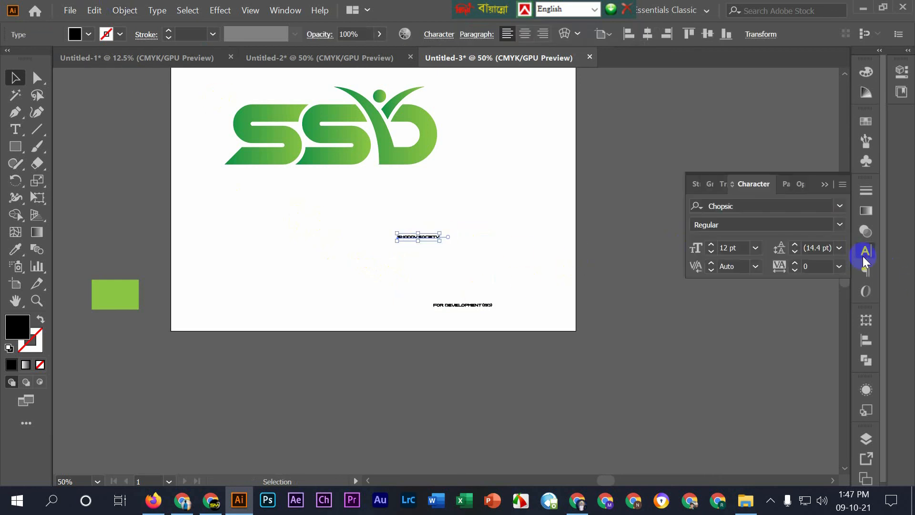
left_click(839, 206)
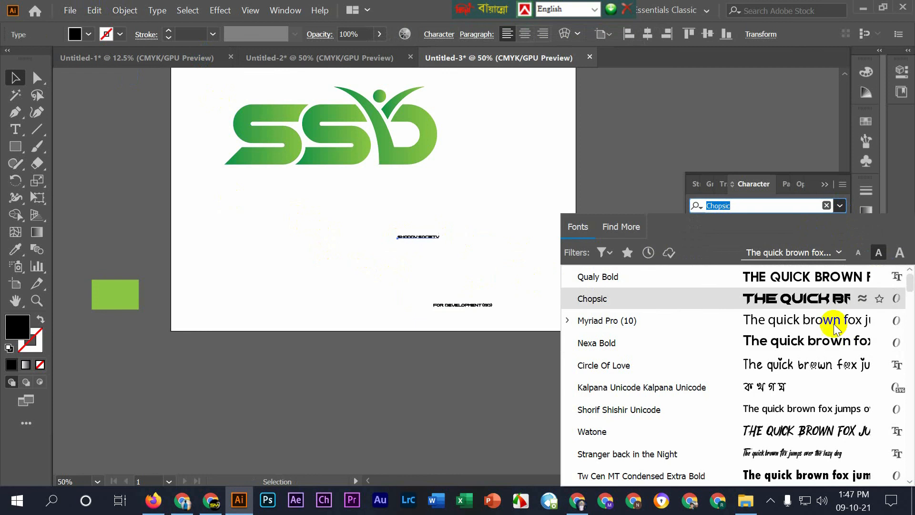
left_click(793, 283)
left_click(607, 263)
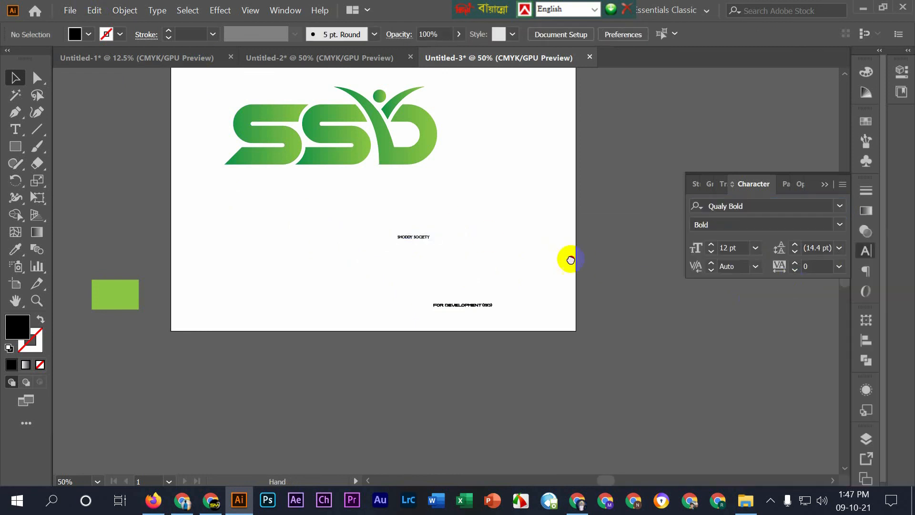
left_click_drag(570, 262, 777, 337)
left_click(826, 185)
left_click_drag(780, 398, 766, 372)
Enlarge the "SHODDY SOCIETY" text to slightly wider than the logo and place it directly beneath the SSD letters.
left_click(616, 288)
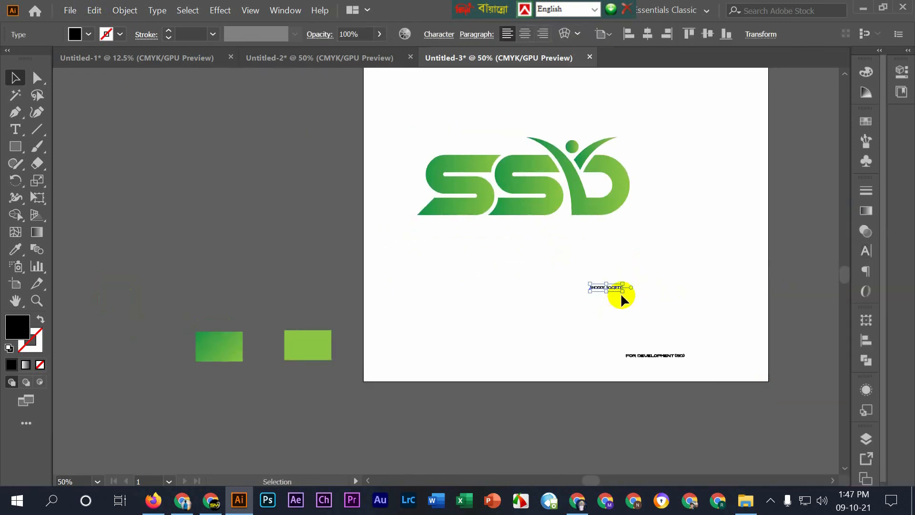
left_click_drag(623, 291, 730, 334)
left_click(670, 286, "shift")
left_click_drag(671, 286, 590, 252)
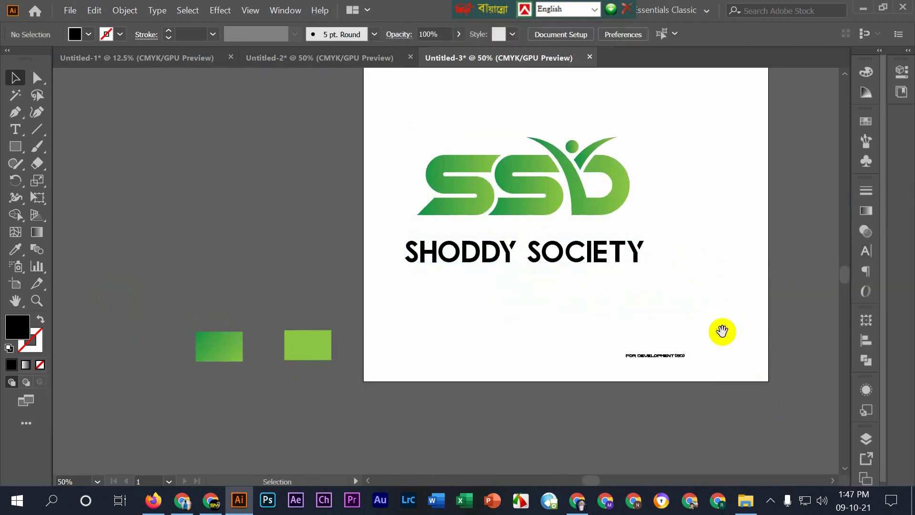
Set the "for development (BD)" line in Minion Variable Concept, enlarge it and place it below "SHODDY SOCIETY".
left_click(686, 355)
left_click(866, 252)
left_click(840, 206)
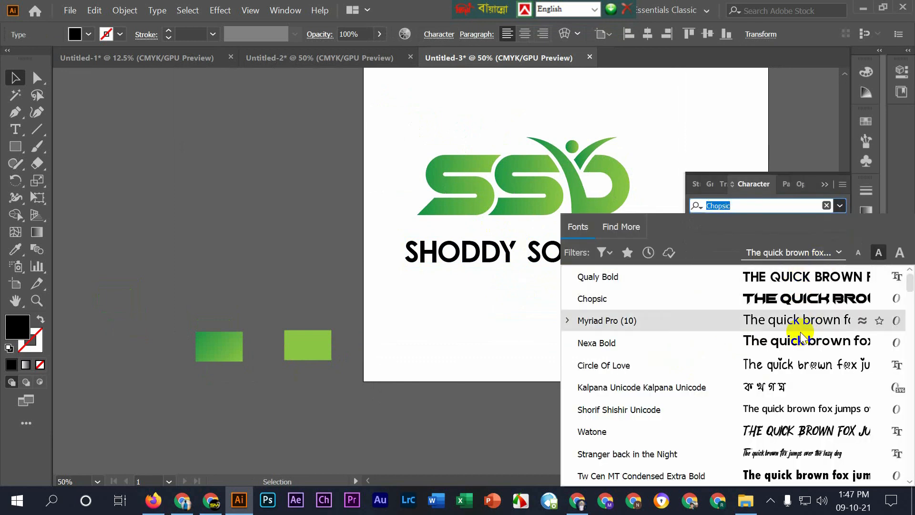
scroll(804, 415, "down", 1)
scroll(806, 432, "down", 1)
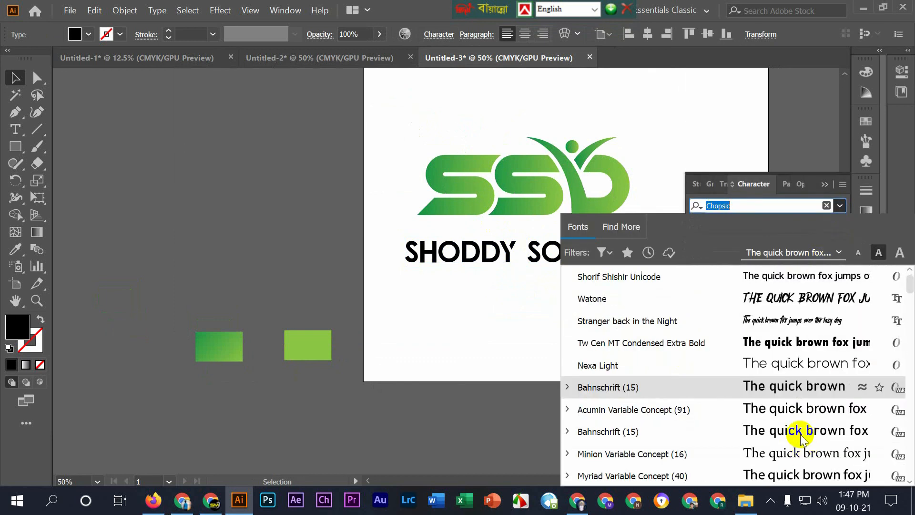
left_click(801, 451)
mouse_move(606, 343)
left_mouse_down()
mouse_move(530, 305)
mouse_move(608, 337)
left_mouse_up()
left_click(781, 160)
left_click(820, 186)
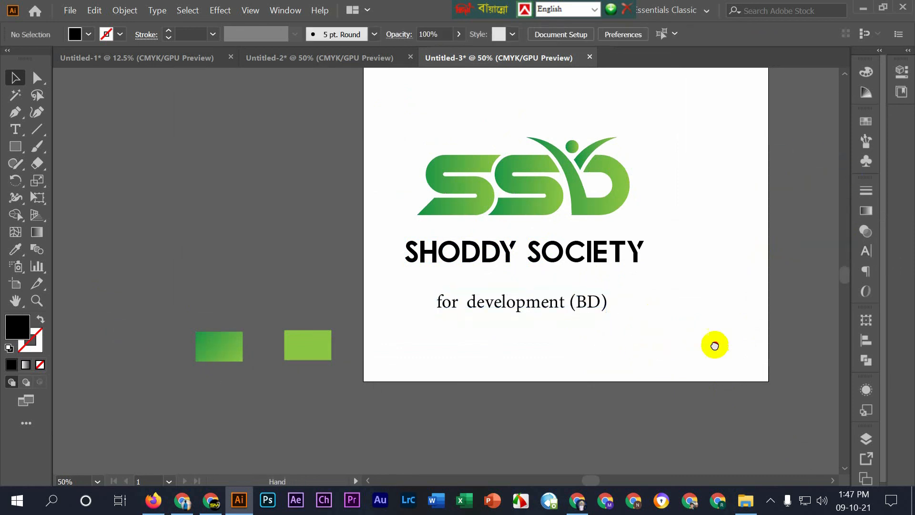
Move the "for development (BD)" line up closer to the company name and change it to title case.
scroll(715, 343, "up", 1)
left_click_drag(540, 275, 548, 258)
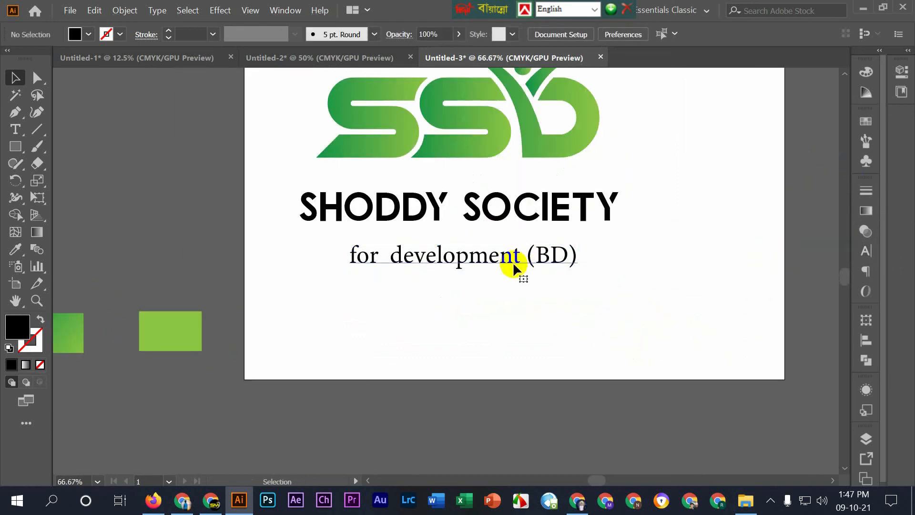
left_click(159, 10)
mouse_move(241, 213)
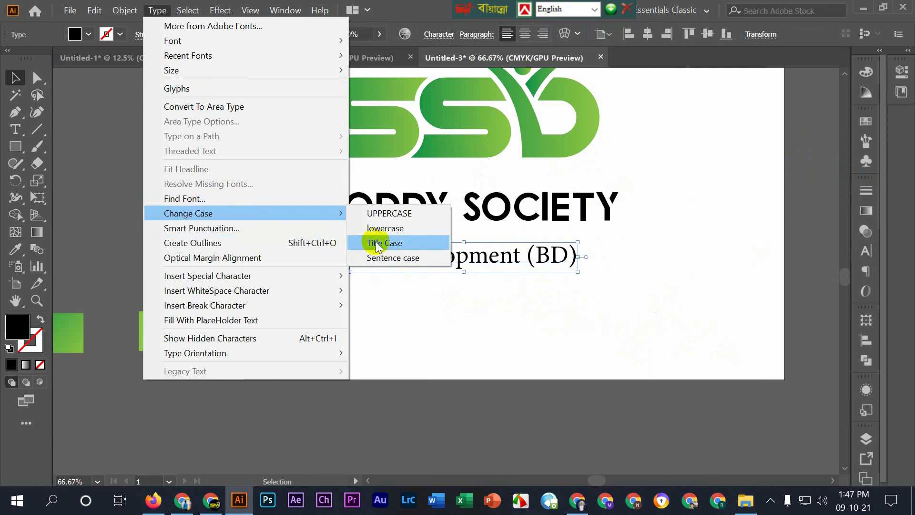
left_click(391, 244)
left_click(612, 329)
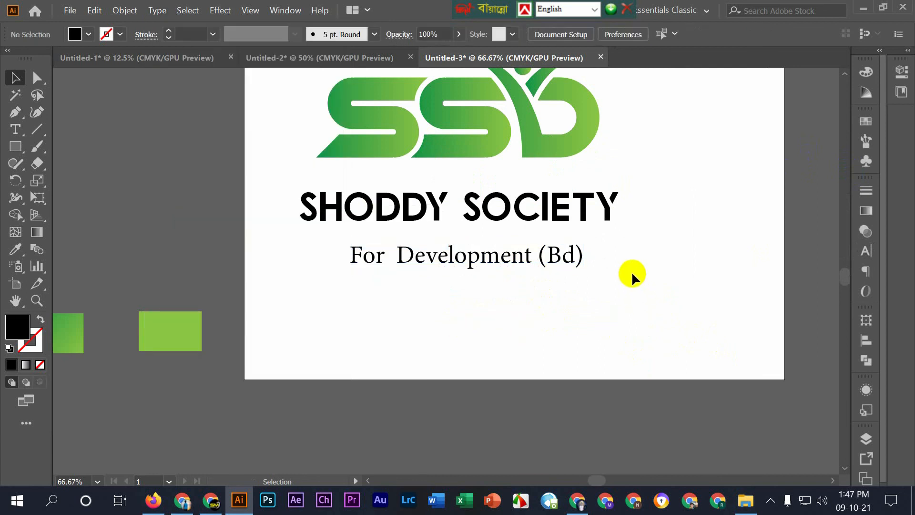
Tighten the gap between the "For Development" line and "SHODDY SOCIETY" by shifting the tagline slightly upward.
scroll(632, 274, "down", 1)
left_click_drag(636, 277, 671, 297)
left_click_drag(607, 286, 598, 281)
left_click_drag(669, 289, 657, 297)
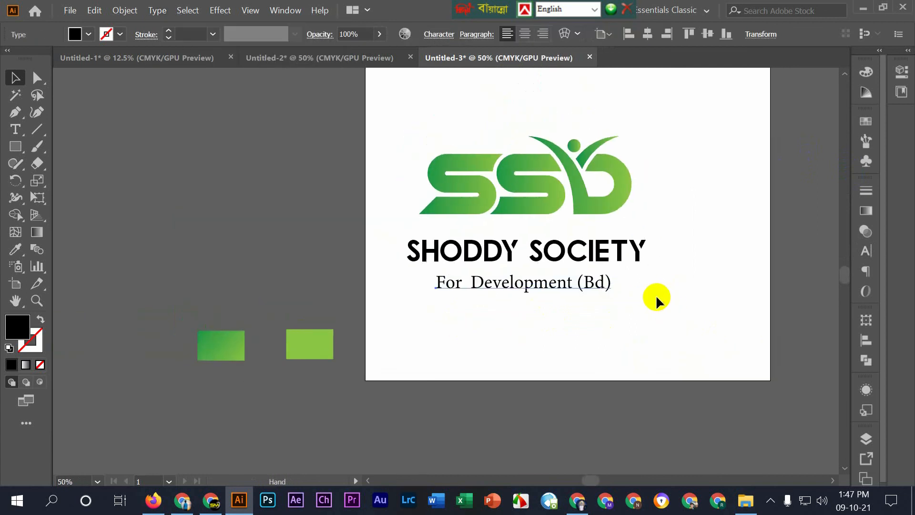
Select the letters "Bd" inside the tagline's parentheses and start changing their case.
scroll(656, 296, "up", 1)
left_click(600, 298)
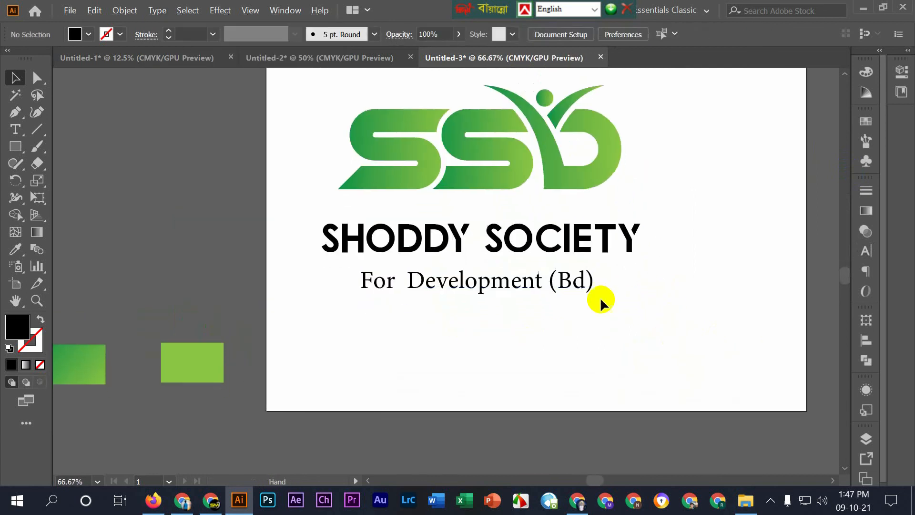
left_click(16, 129)
left_click(555, 280)
left_click(157, 10)
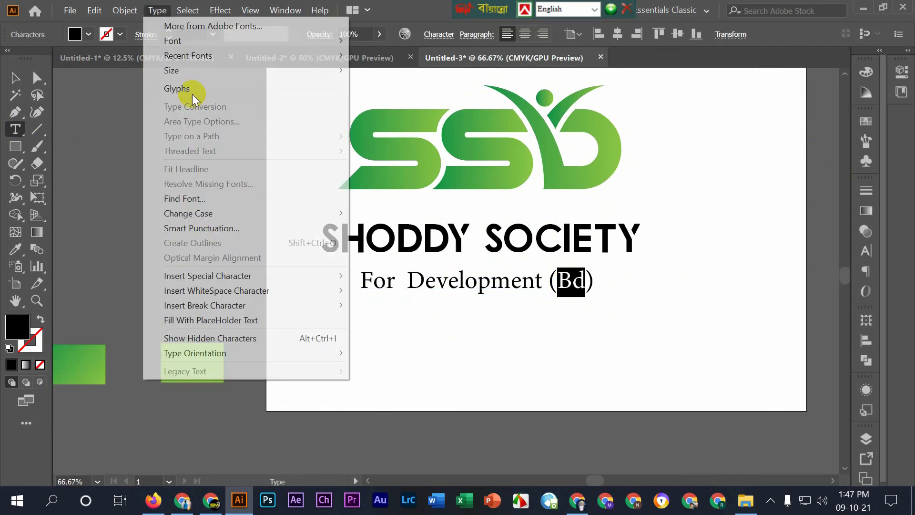